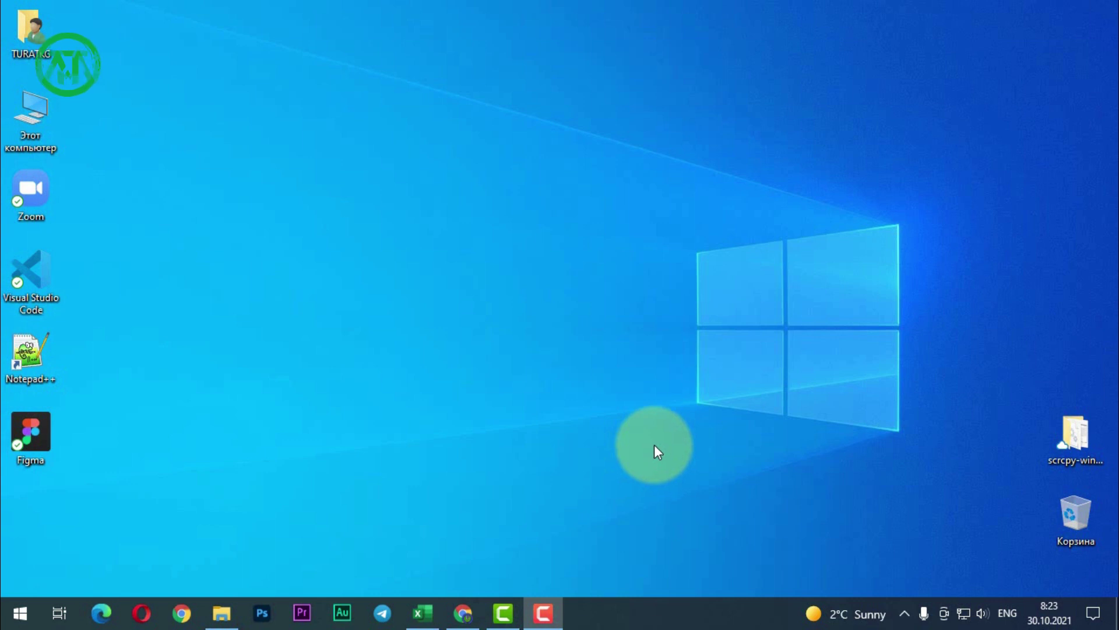
Switch to the Расписание.xlsx workbook in Excel and display the Лист1 sheet at 115 % zoom.
left_click(423, 612)
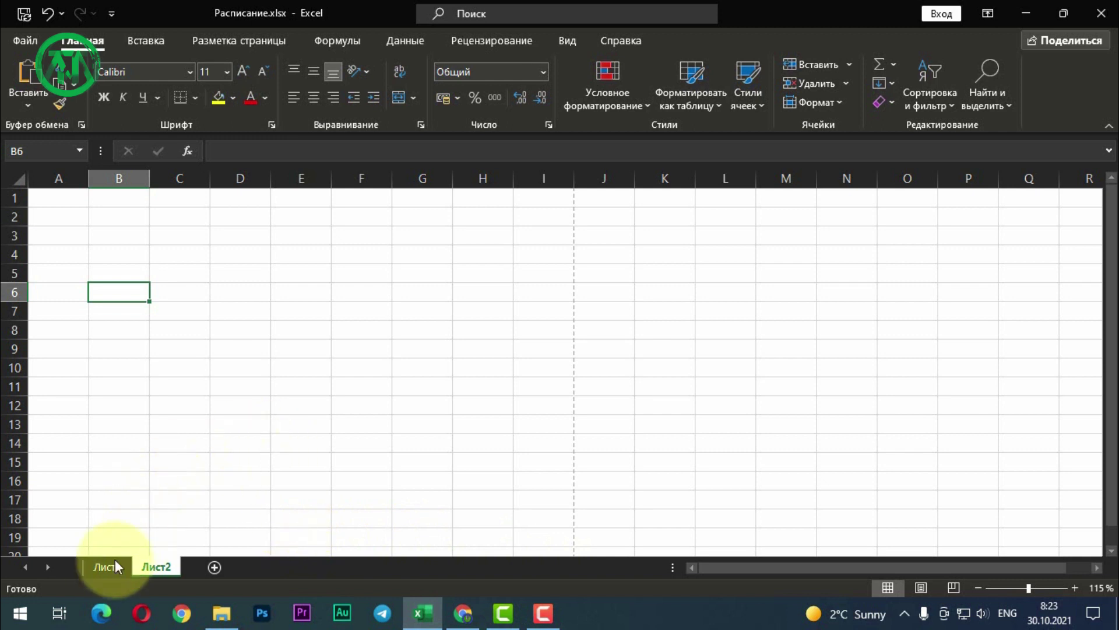
left_click(102, 573)
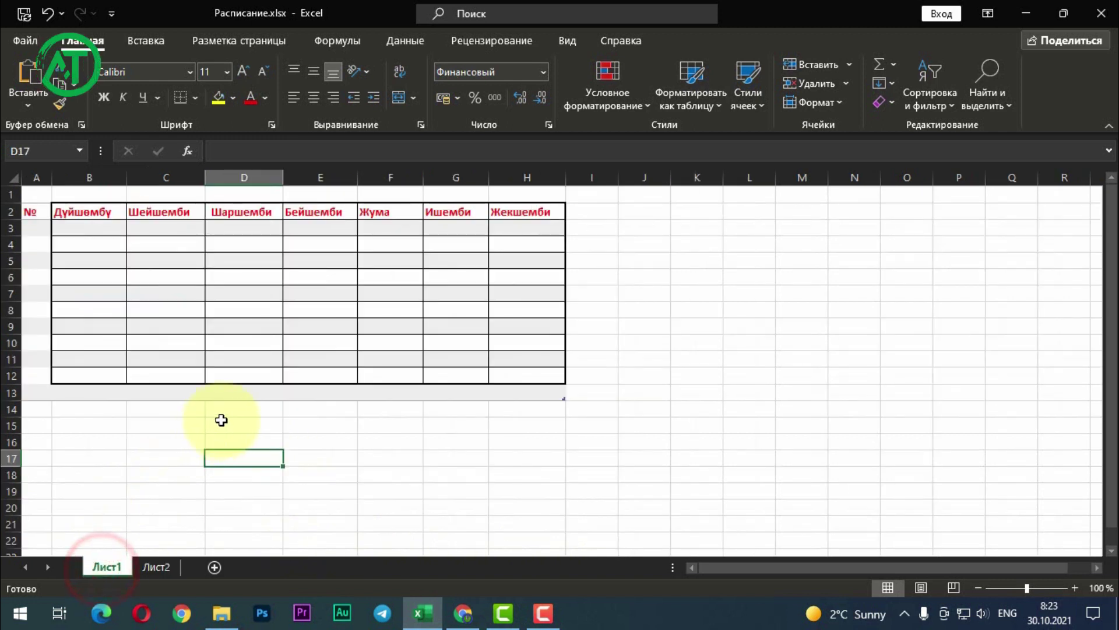
scroll(230, 355, "up", 1)
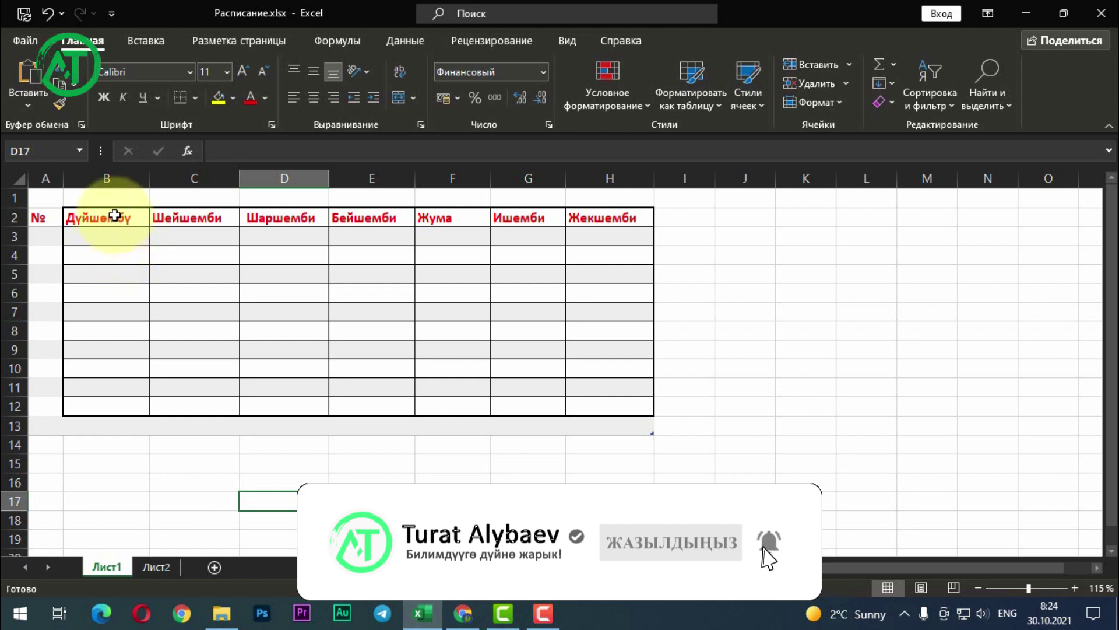
Cut the Дүйшөмбү heading from B2, paste it into B14, and undo the move.
left_click(96, 218)
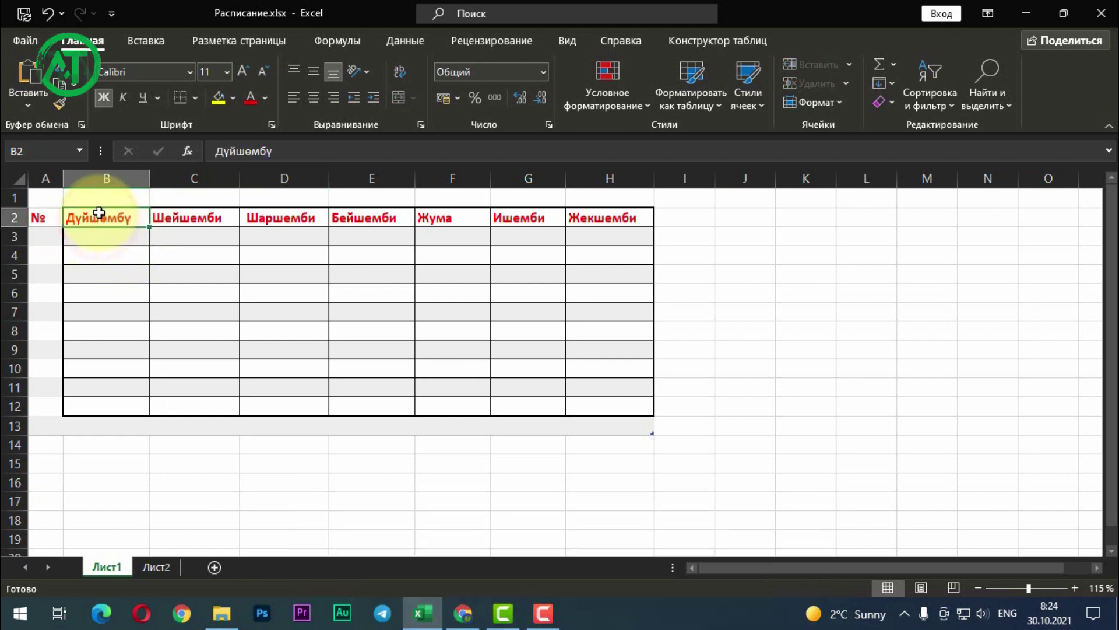
left_click(61, 73)
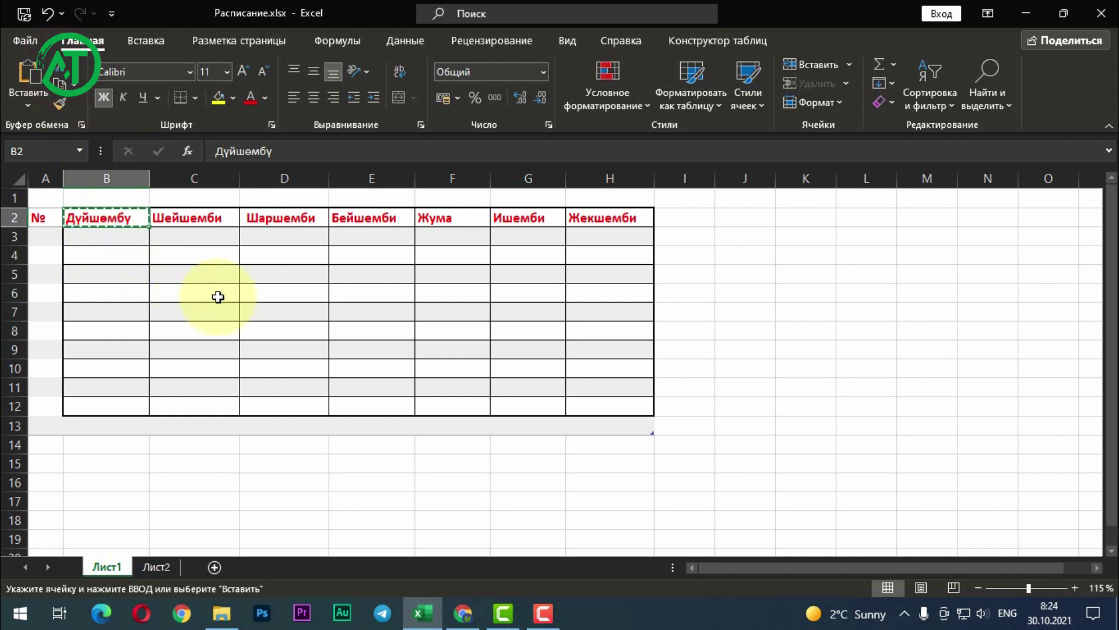
left_click(93, 449)
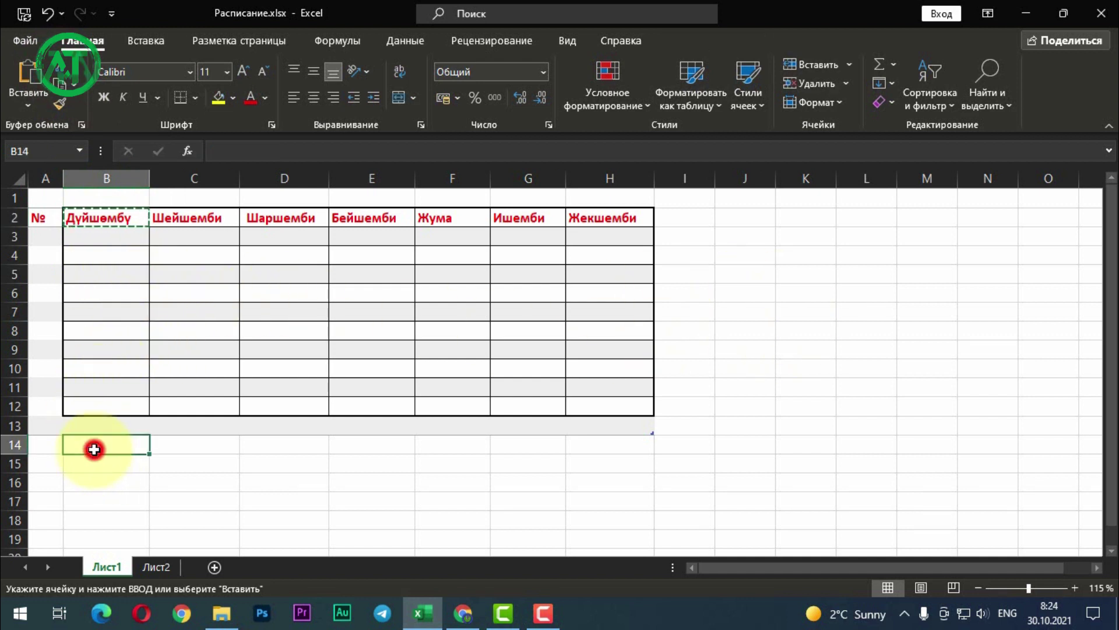
left_click(30, 86)
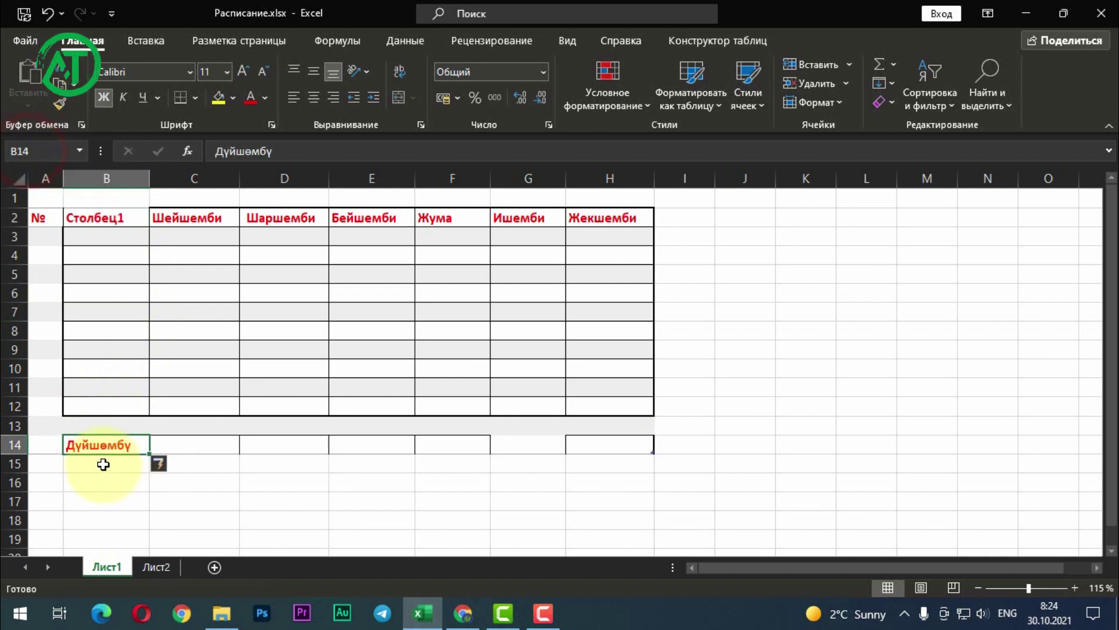
left_click(222, 487)
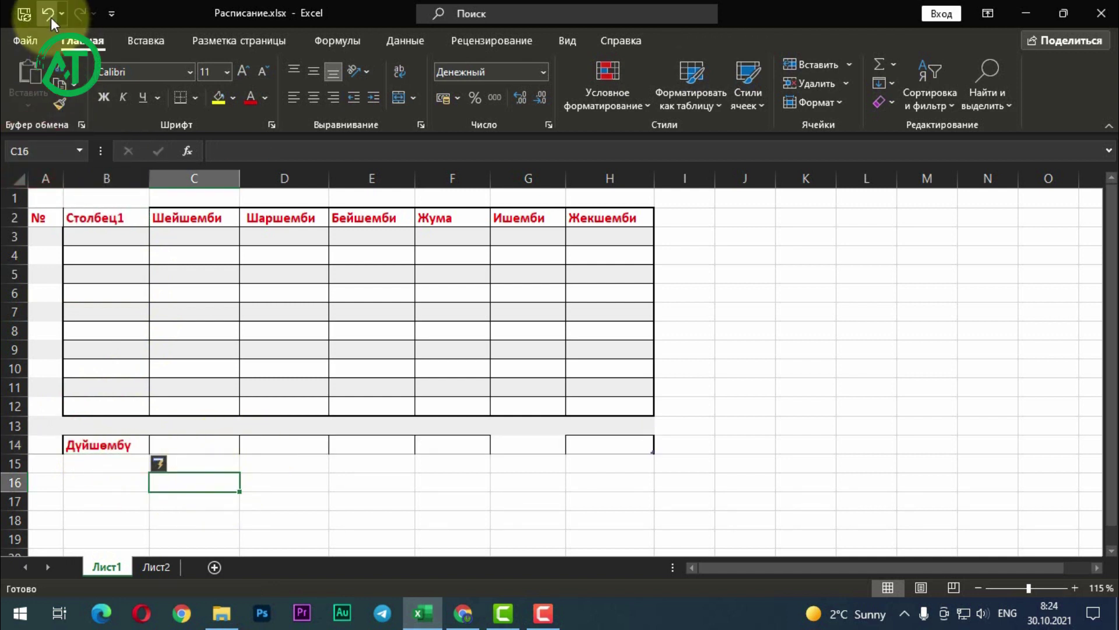
left_click(50, 16)
left_click(50, 17)
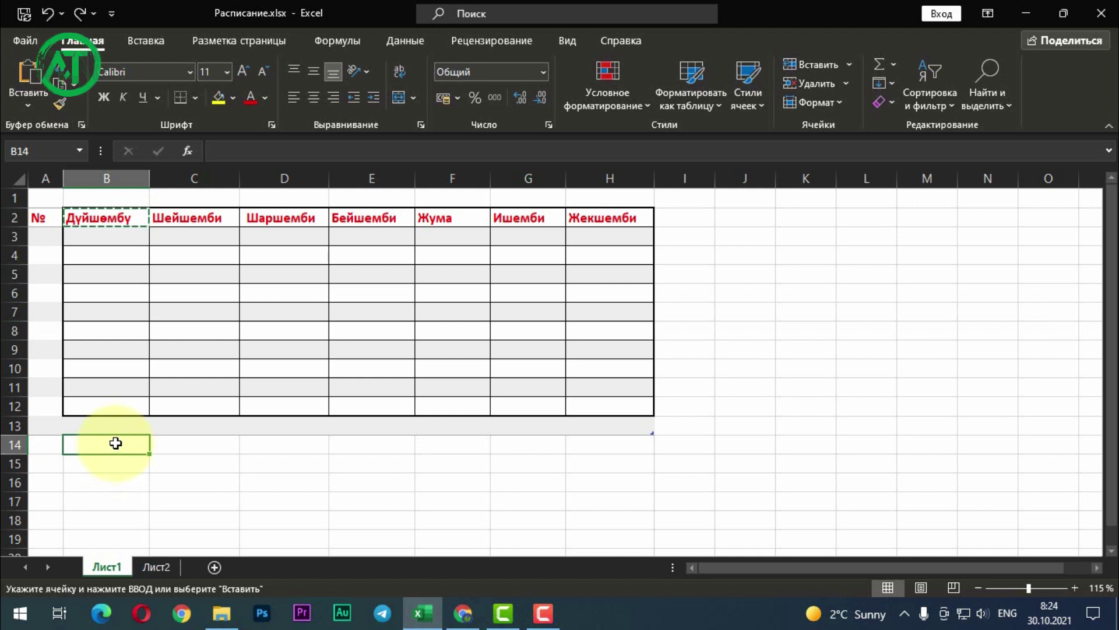
Paste the cut heading into B14 again and undo that paste.
key("ctrl+v")
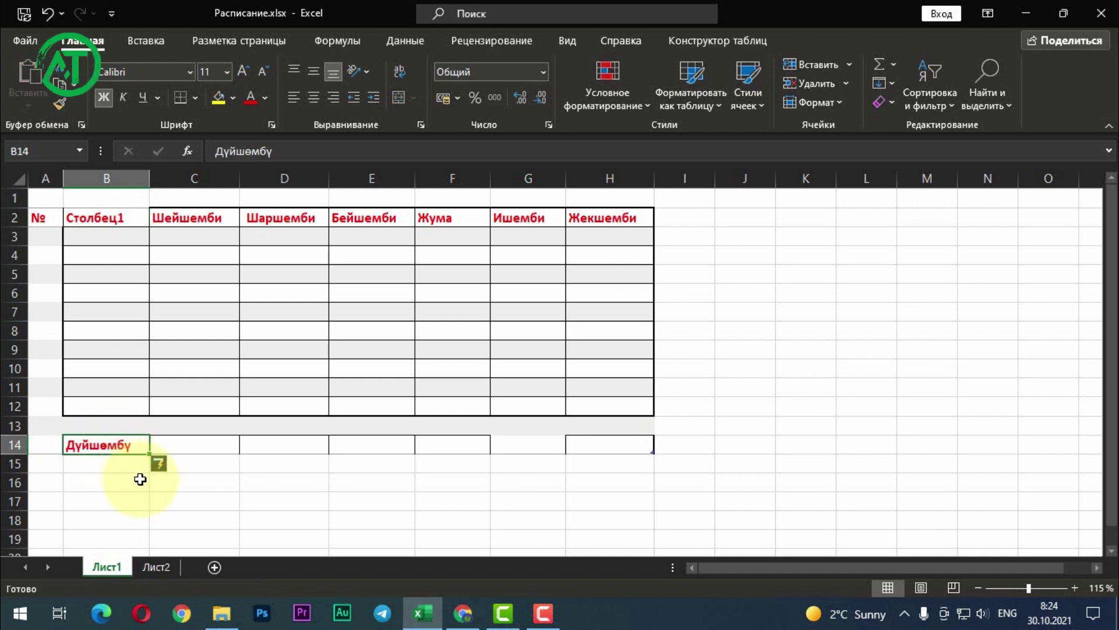
key("ctrl+z")
key("ctrl+z")
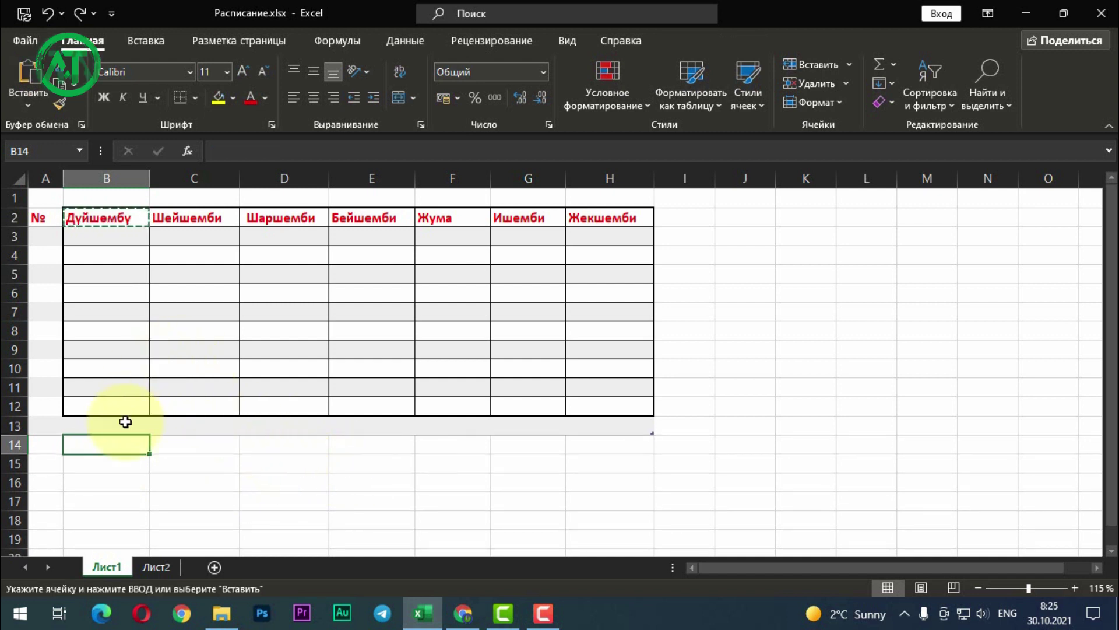
right_click(112, 466)
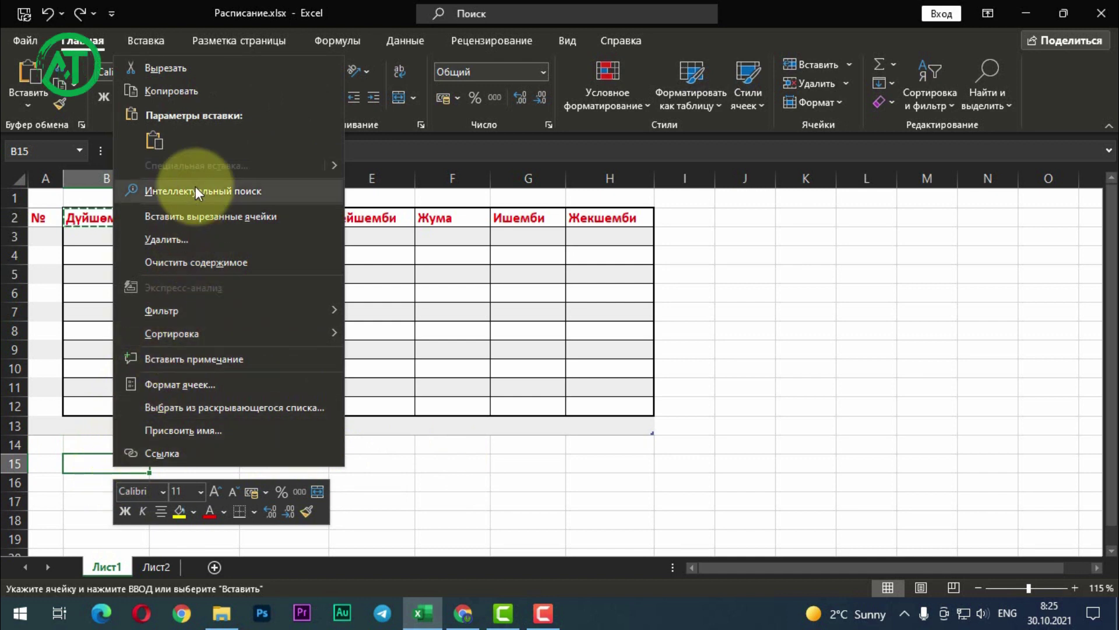
left_click(155, 140)
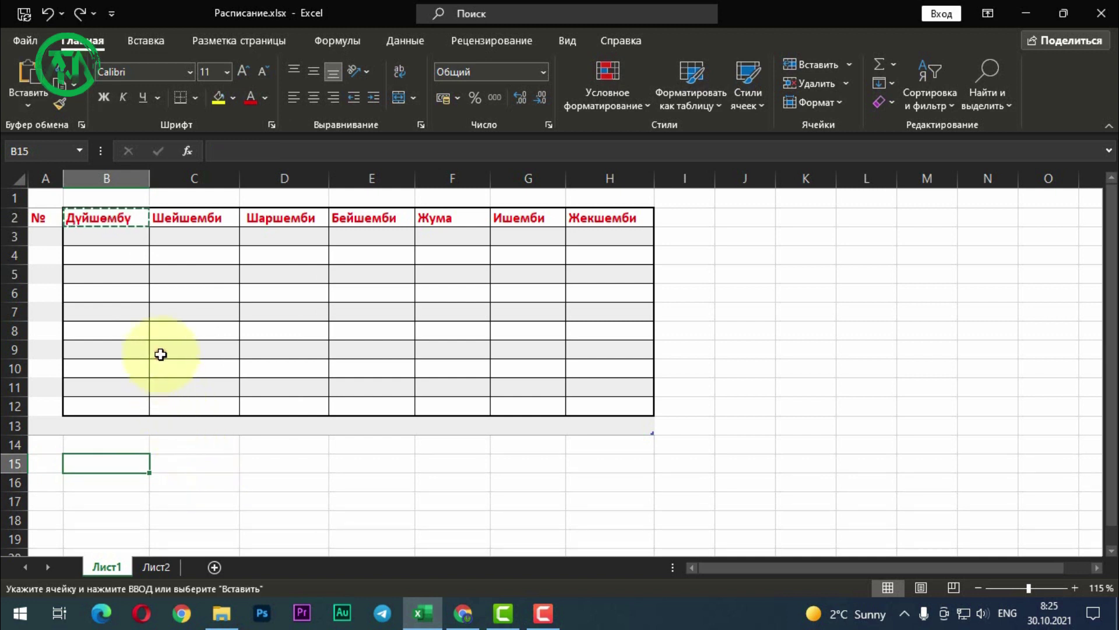
left_click(154, 353)
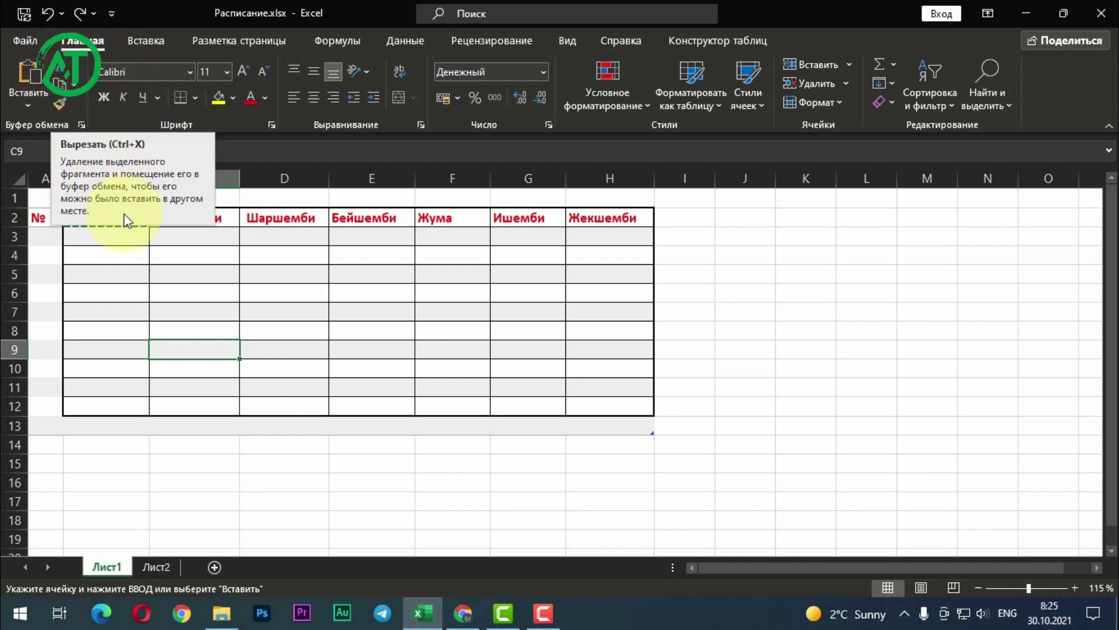
Copy the Дүйшөмбү and Шейшемби headings from B2:C2 to B16:C16 and undo the paste.
left_click_drag(101, 221, 196, 219)
key("ctrl+v")
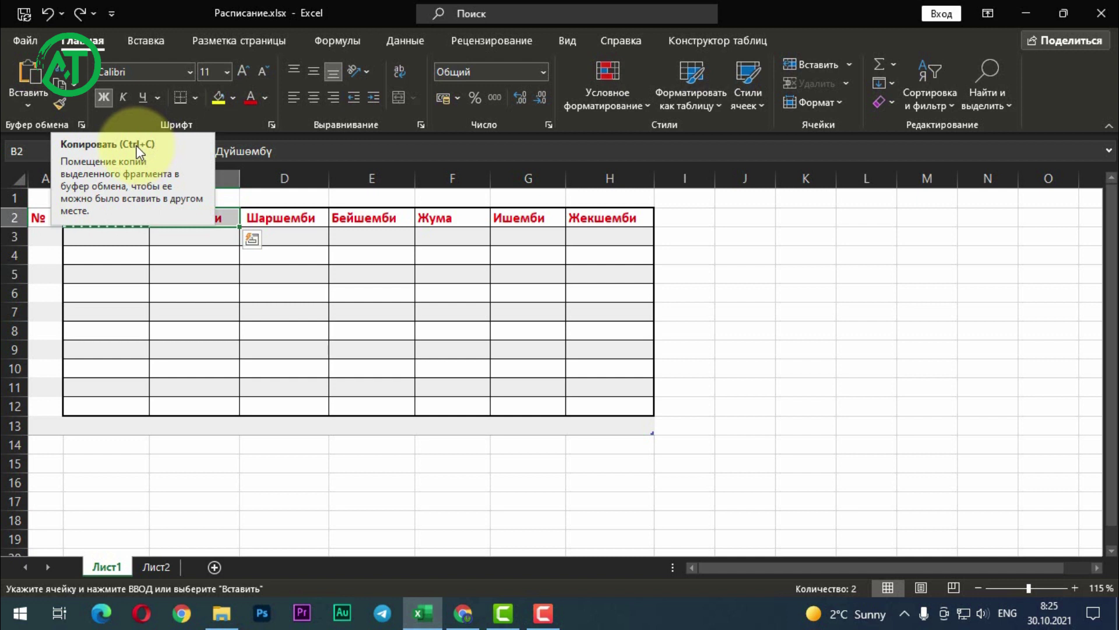
left_click(62, 90)
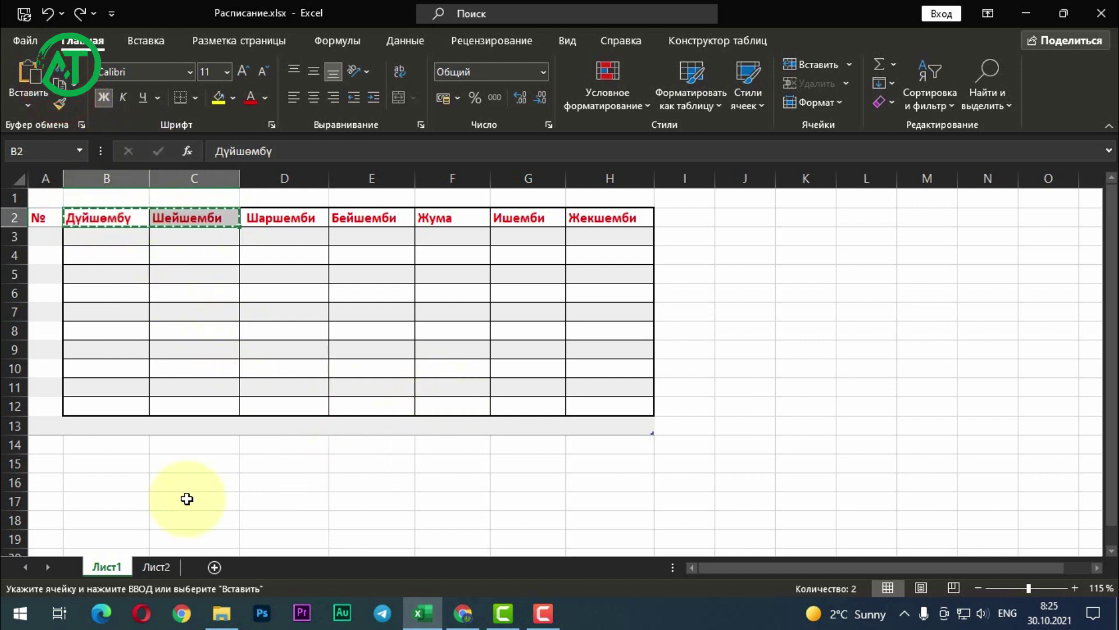
left_click(102, 480)
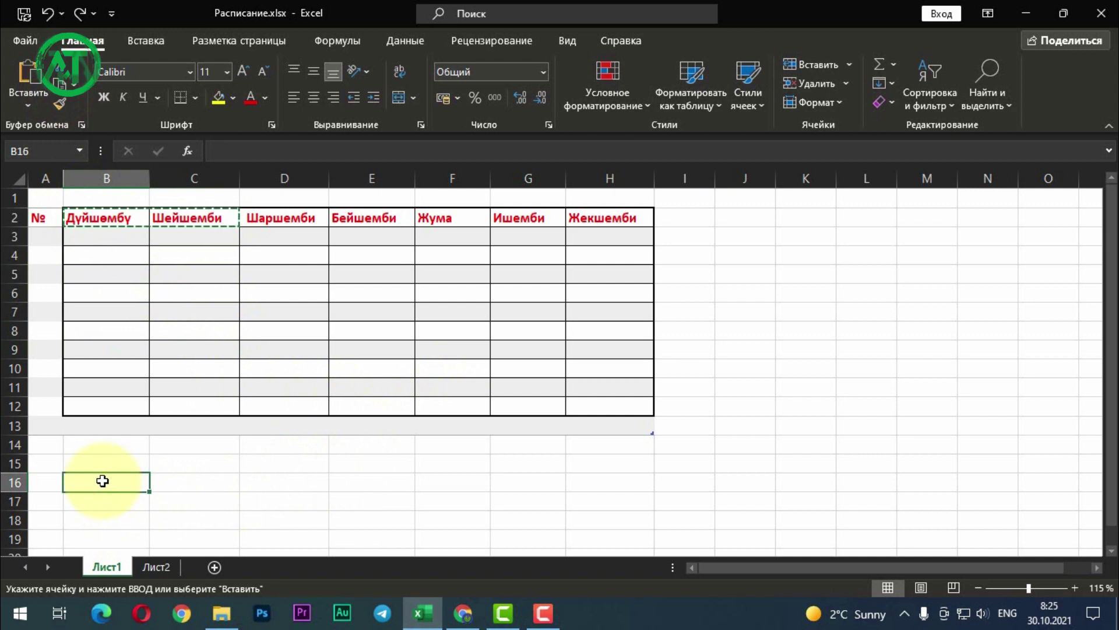
key("ctrl+v")
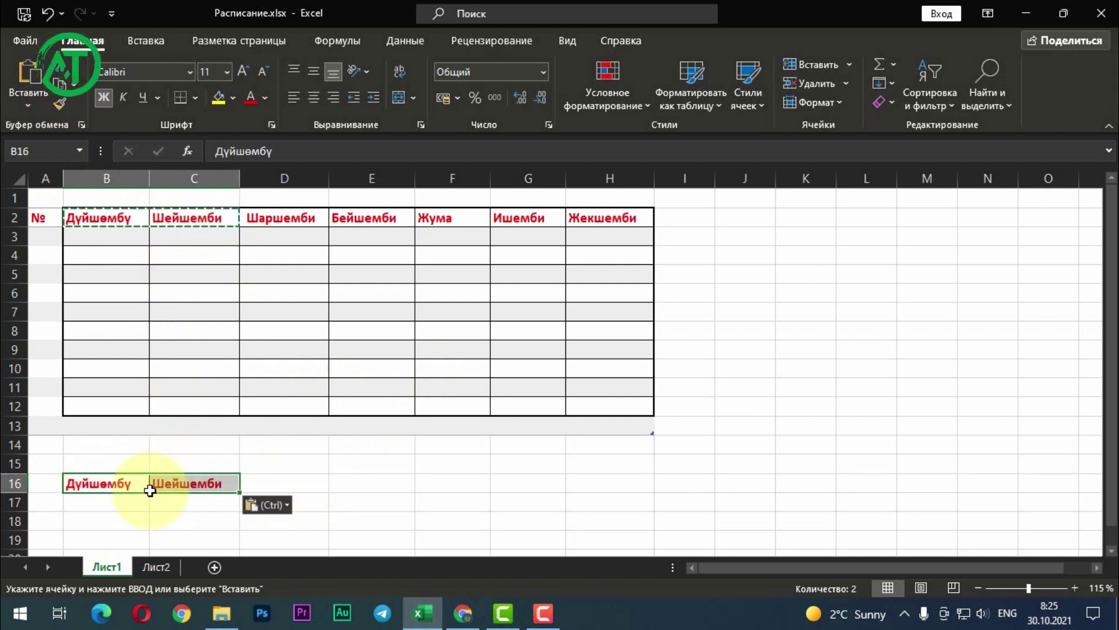
left_click(277, 480)
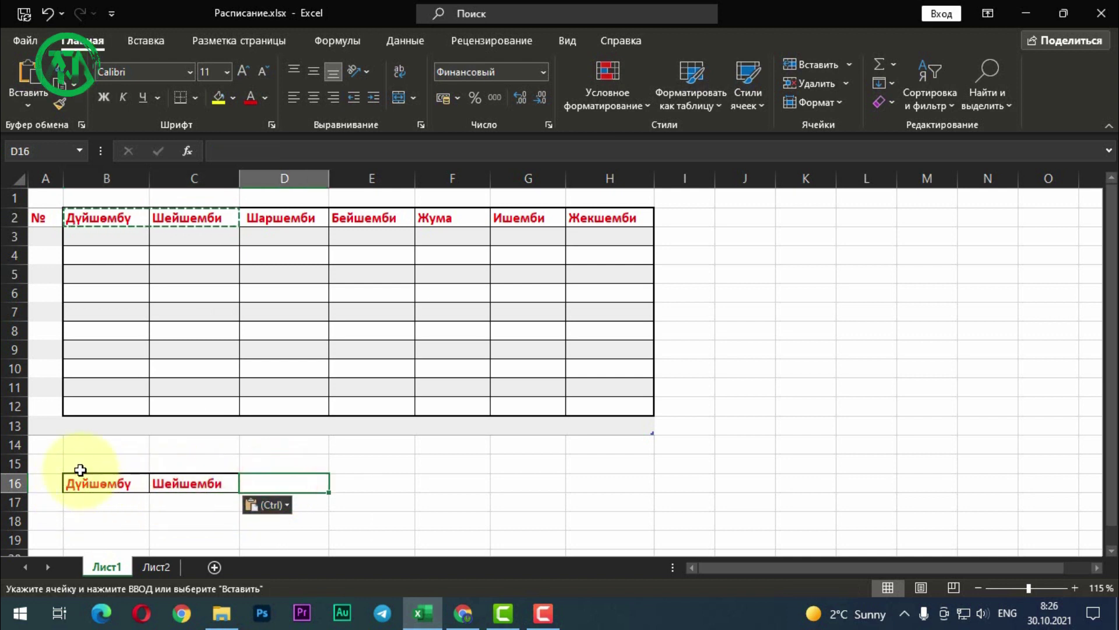
key("ctrl+z")
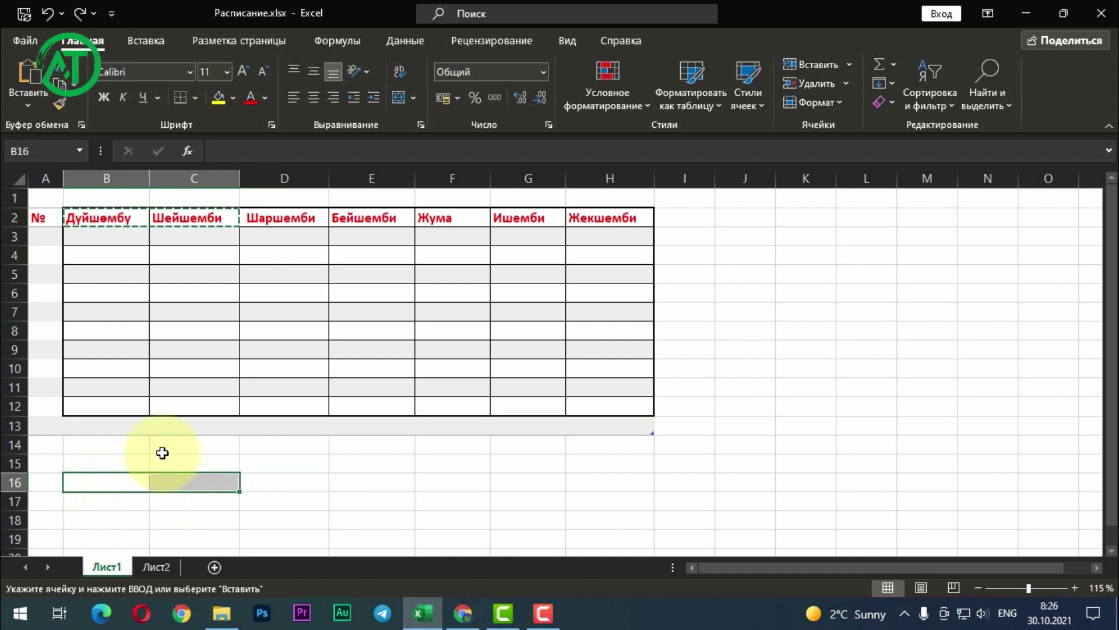
left_click(162, 452)
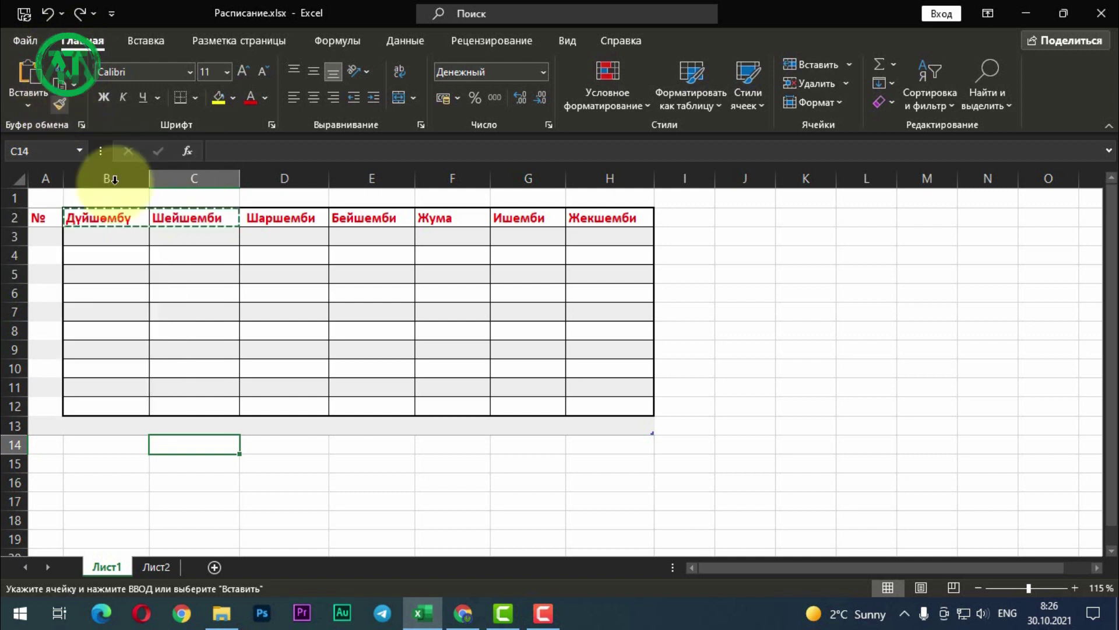
Enter Дүйшөмбү in B15 and Шейшемби in C15 below the table, using the Kyrgyz keyboard layout.
left_click(125, 462)
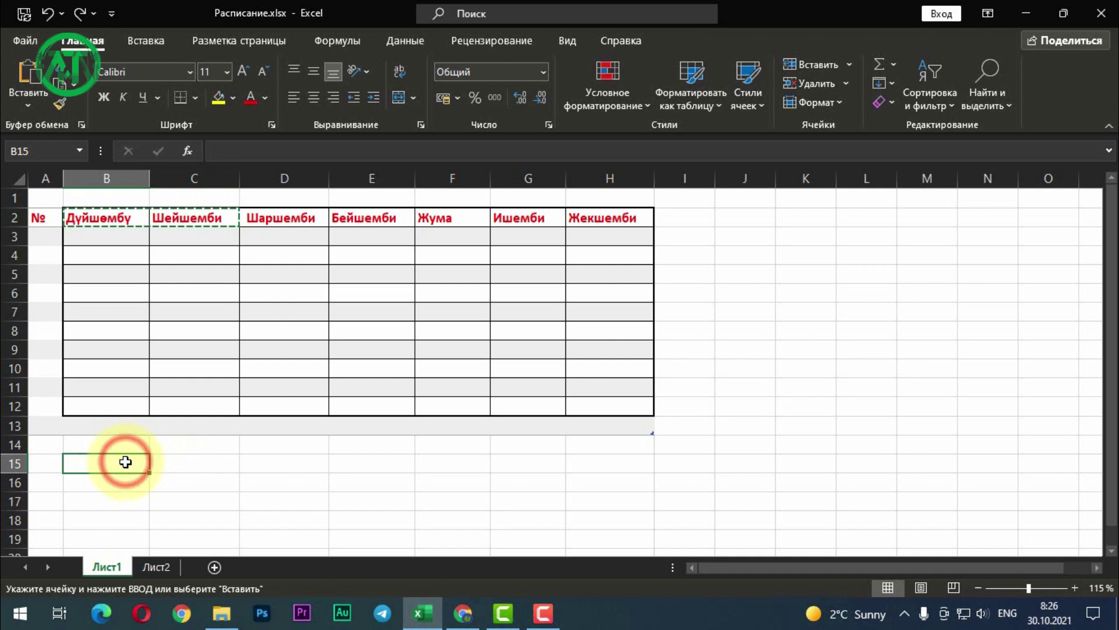
key("alt+shift")
type("Дуйшөмбү")
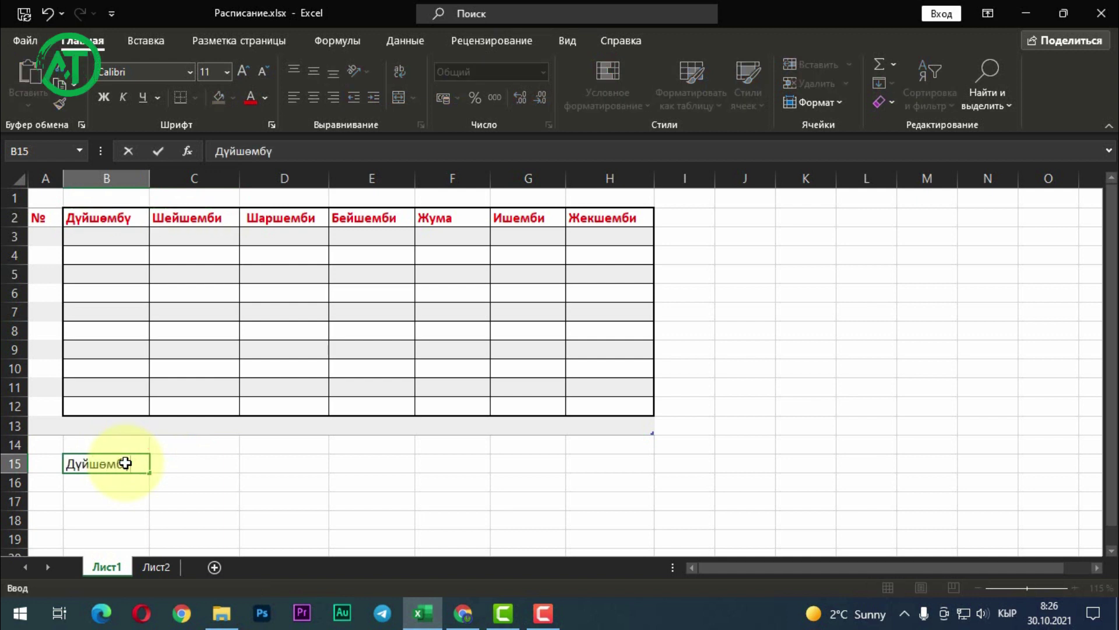
key("Tab")
type("Ше")
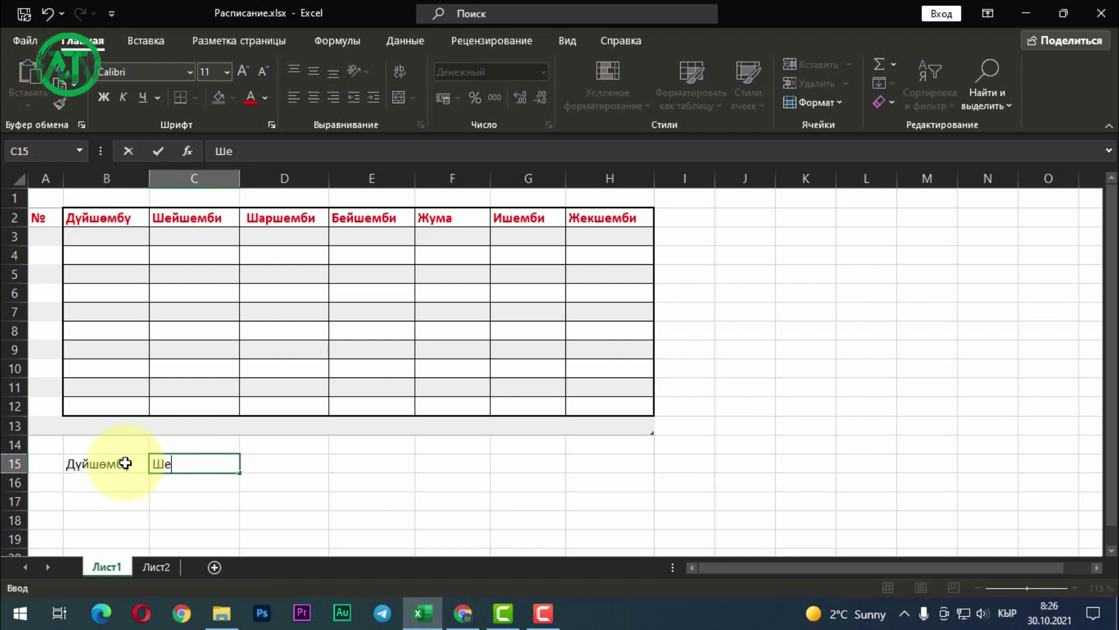
type("йшемби")
key("Tab")
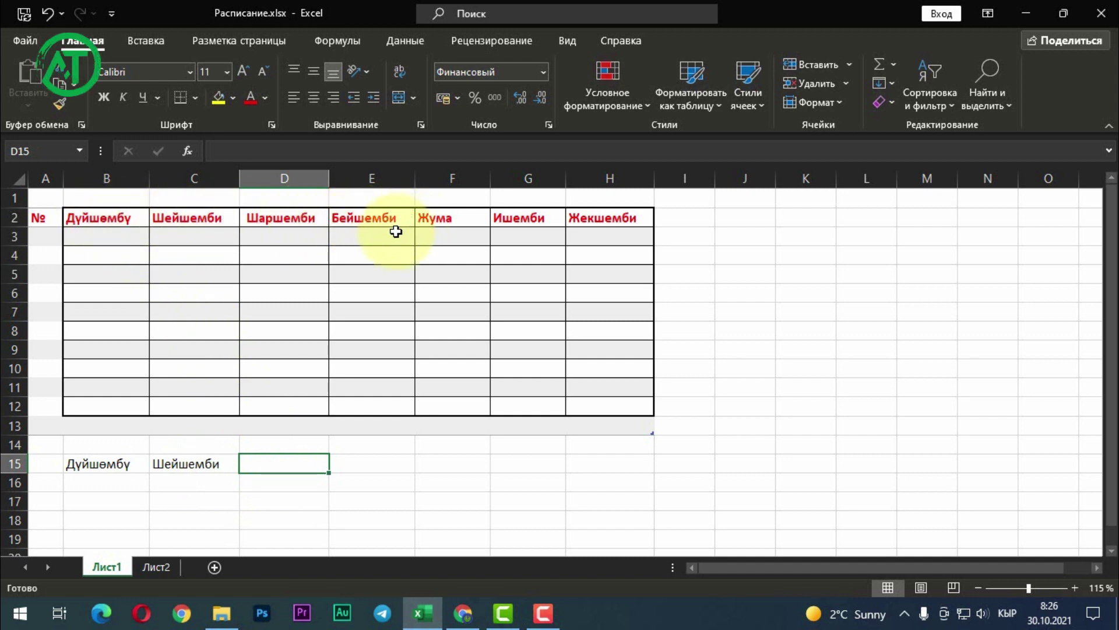
Fill the Шейшемби heading cell C2 with yellow and set the font colour of the Шаршемби heading in D2 to blue.
left_click(93, 465)
left_click(184, 215)
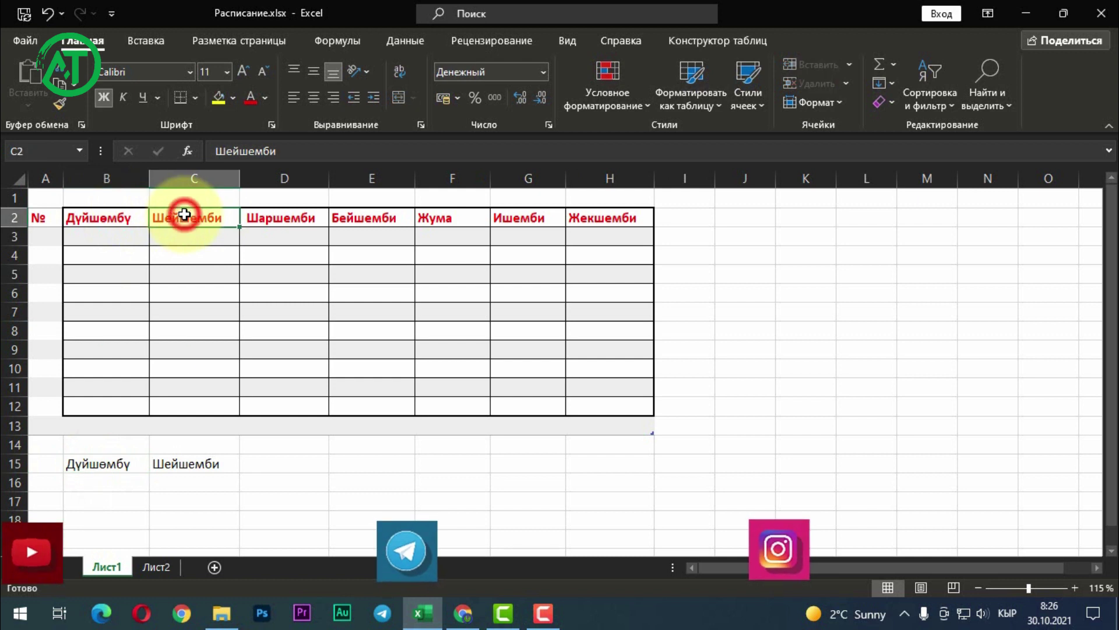
left_click(219, 100)
left_click(263, 219)
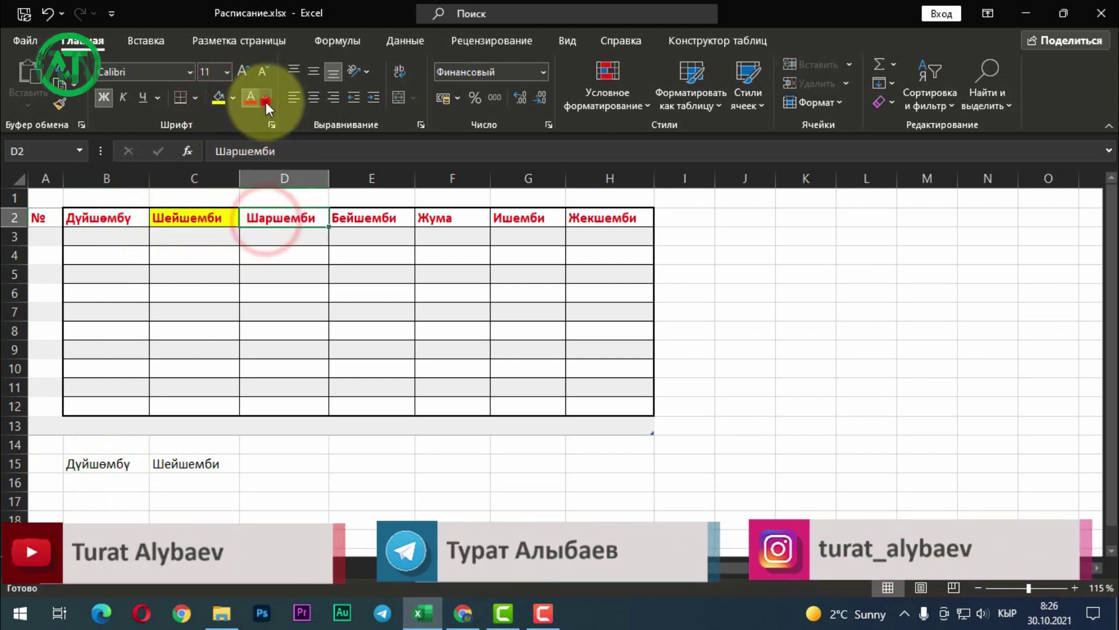
left_click(266, 101)
left_click(300, 222)
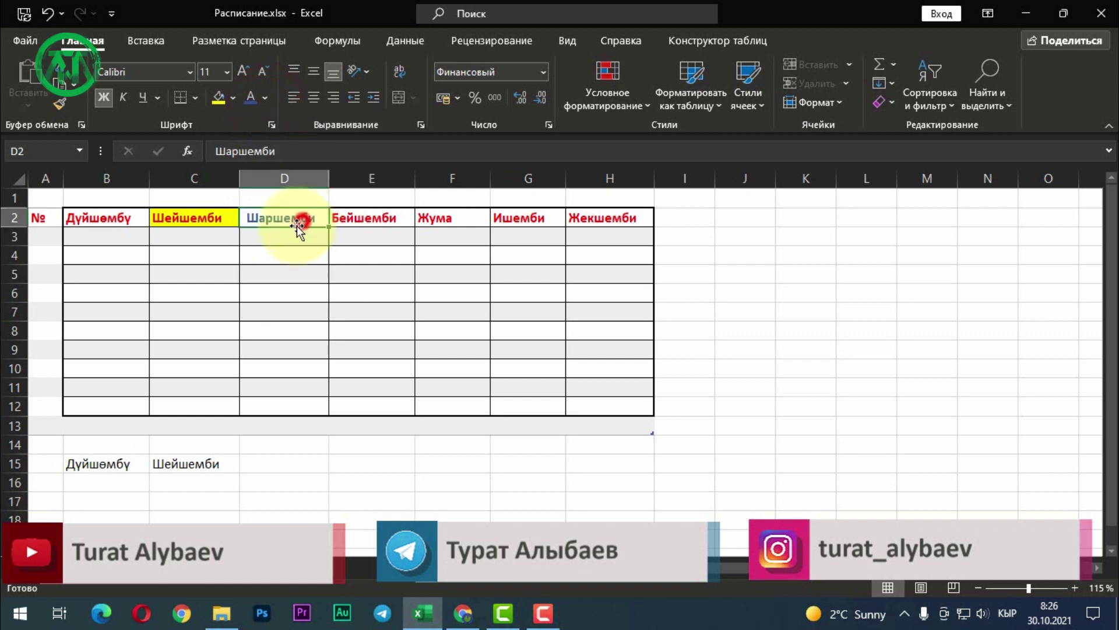
left_click(251, 294)
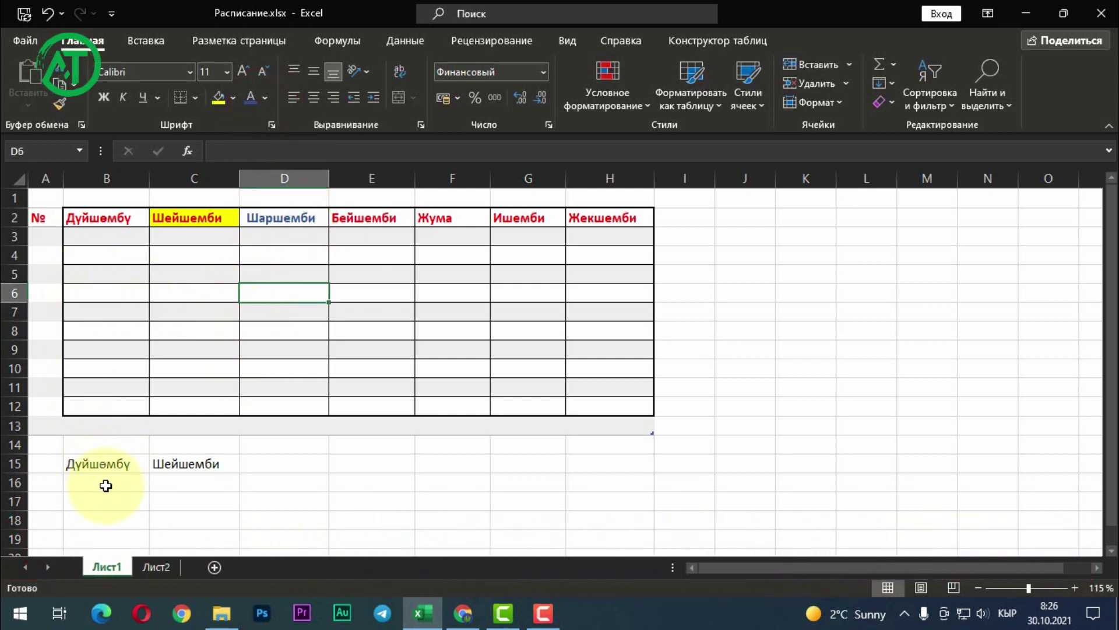
Copy the formatting of headings B2:D2 onto cells B15:D15 with Format Painter.
left_click(91, 219)
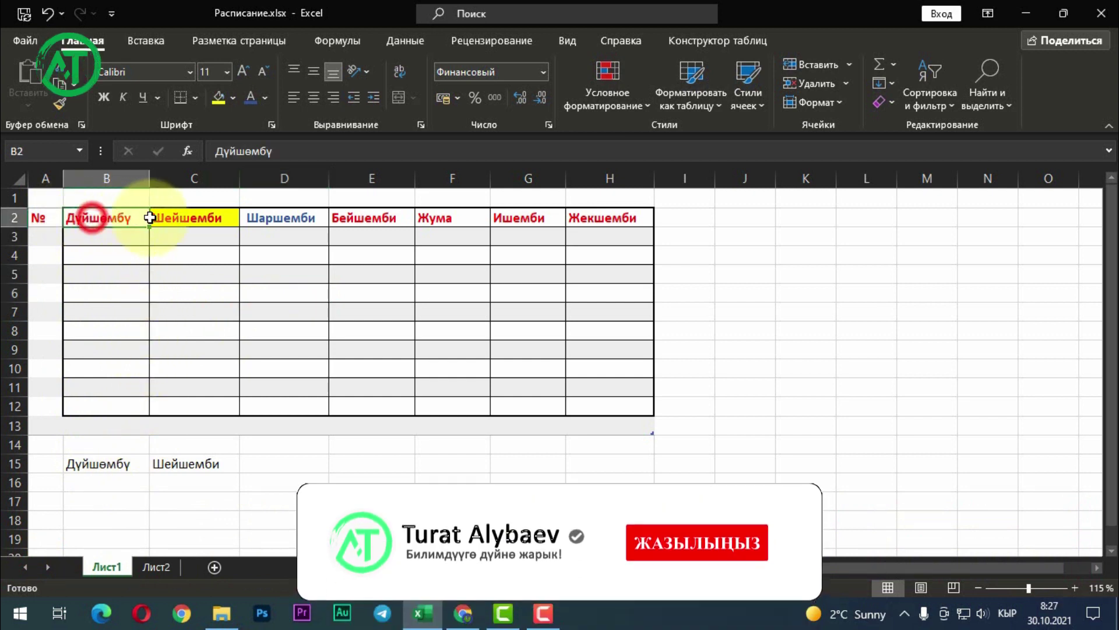
left_click_drag(150, 217, 282, 219)
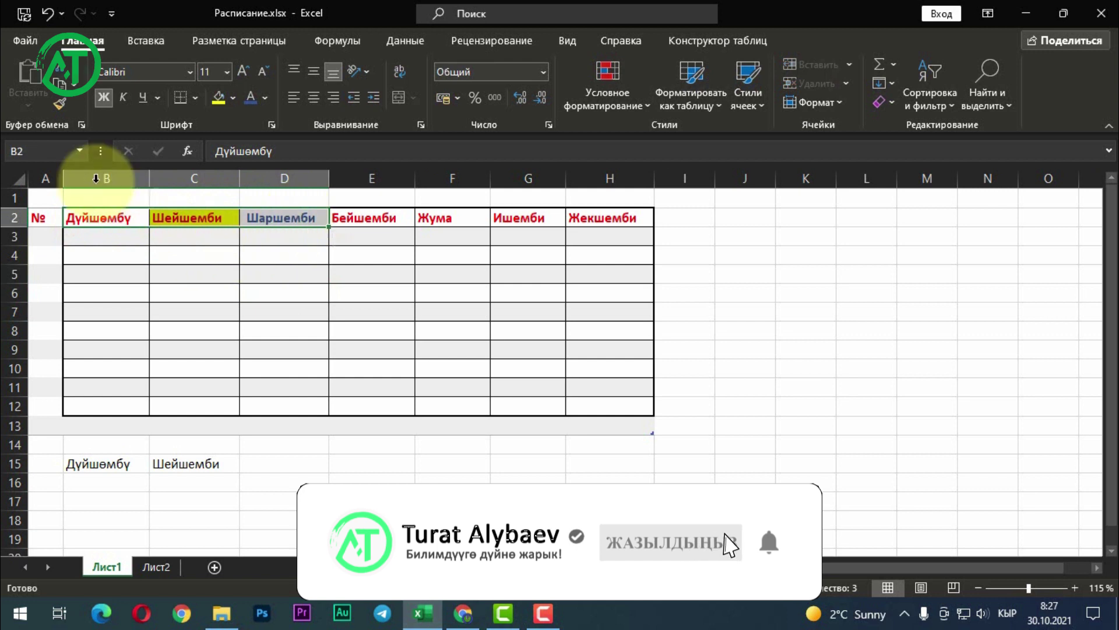
left_click(61, 103)
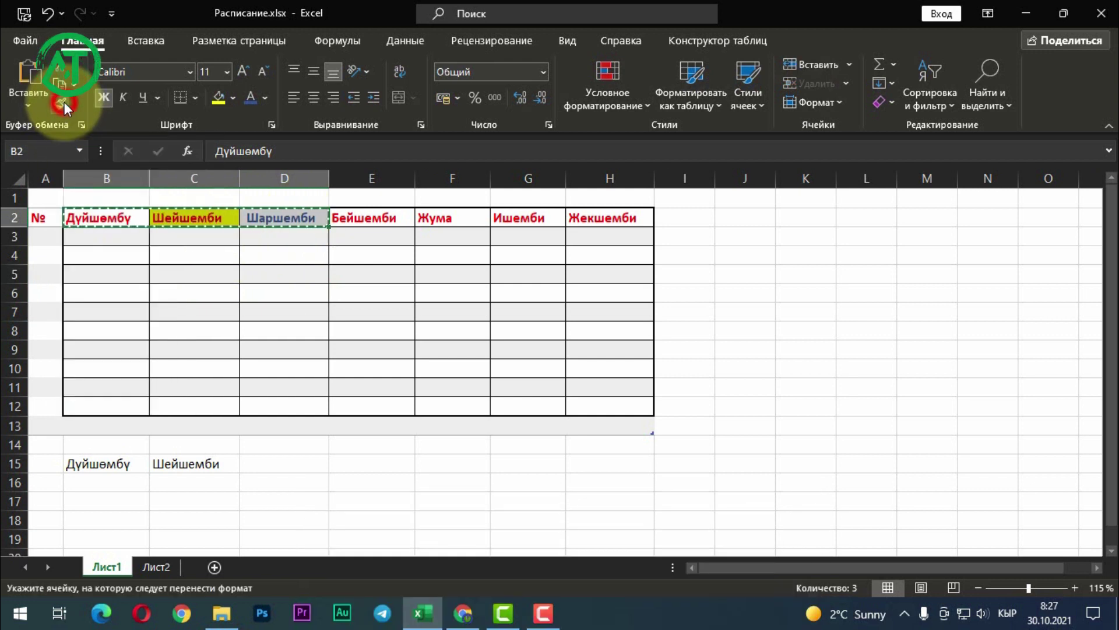
left_click_drag(91, 464, 295, 464)
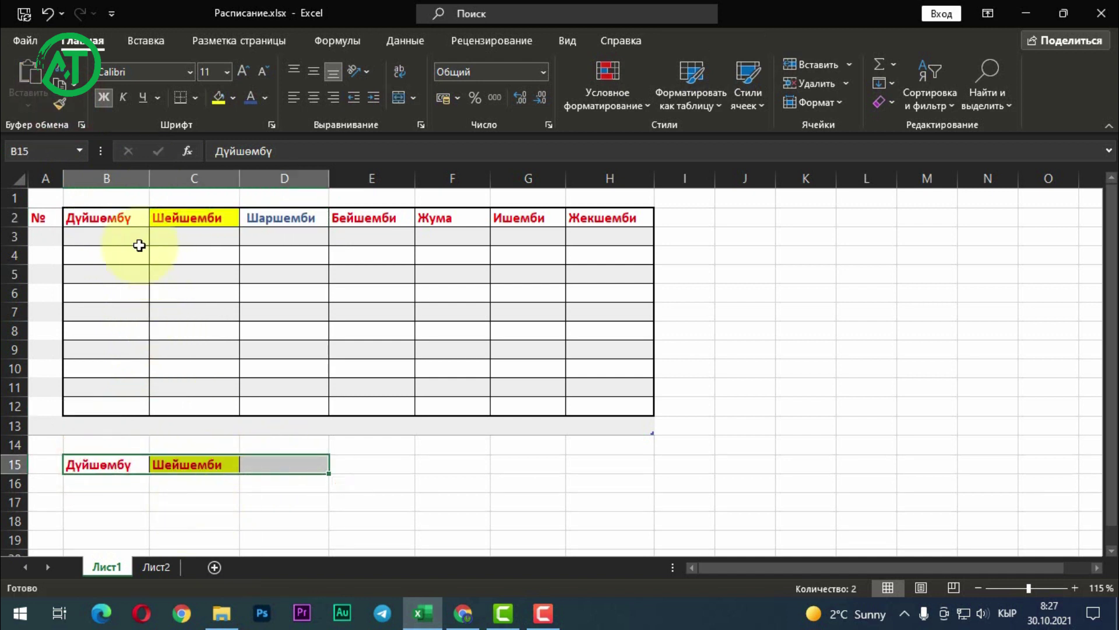
left_click(181, 487)
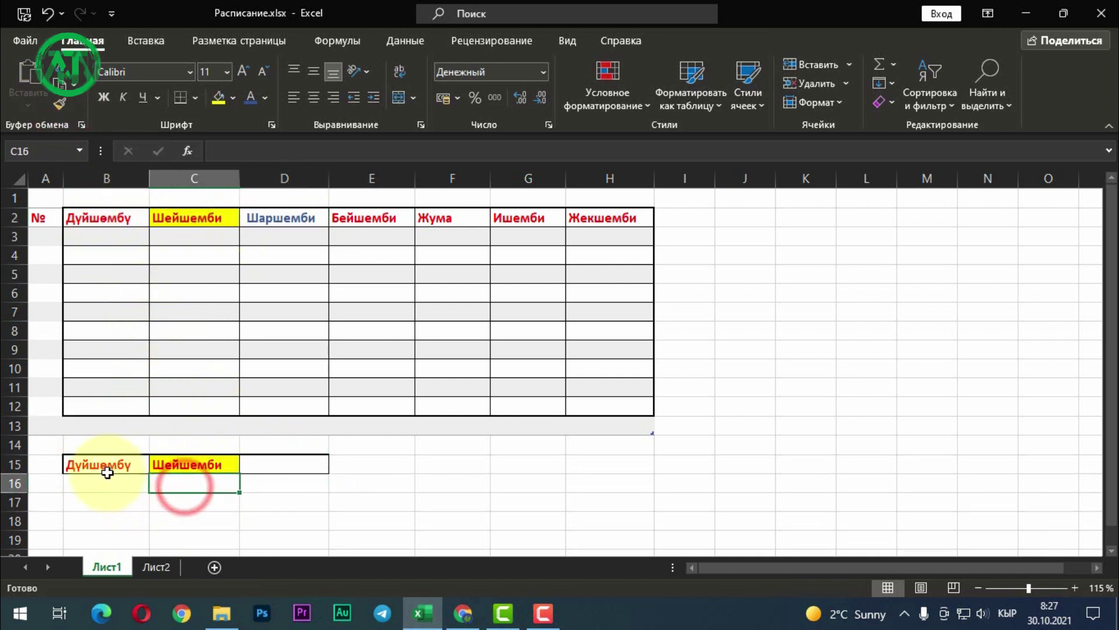
left_click(290, 471)
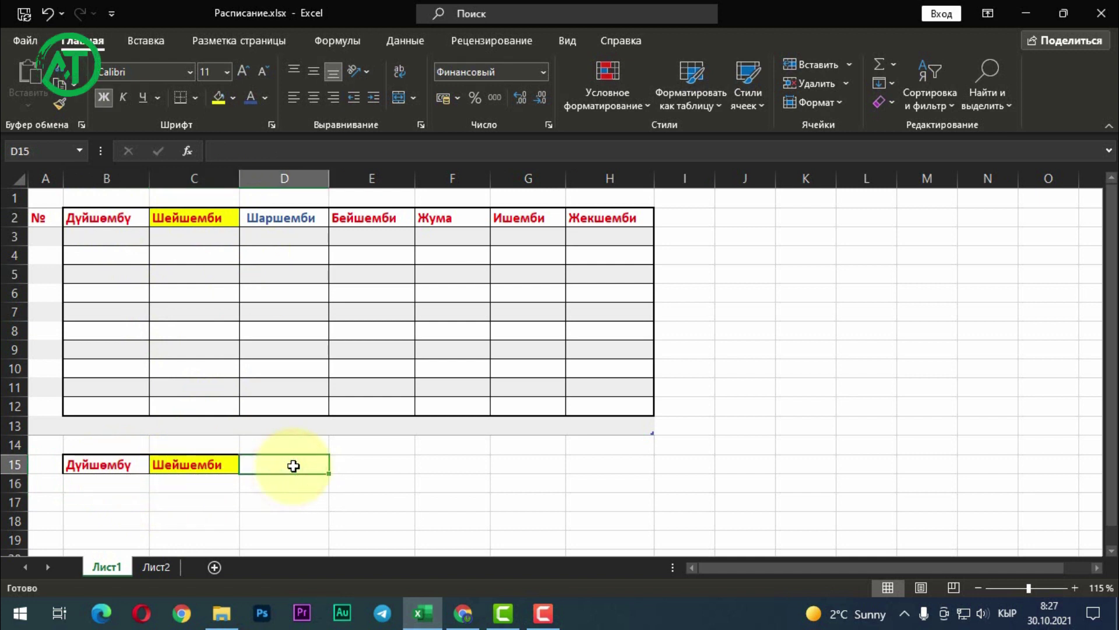
Enter Шаршемби in D15 and copy the formatting of headings B2:H2 onto B15:H15 with Format Painter.
type("Шаршемби")
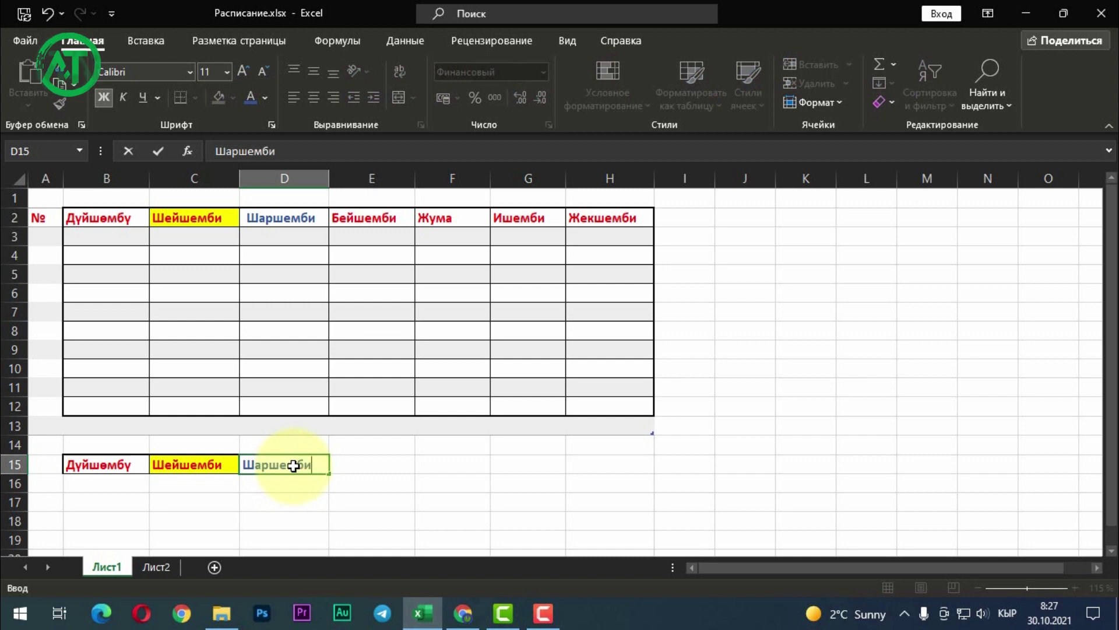
key("Tab")
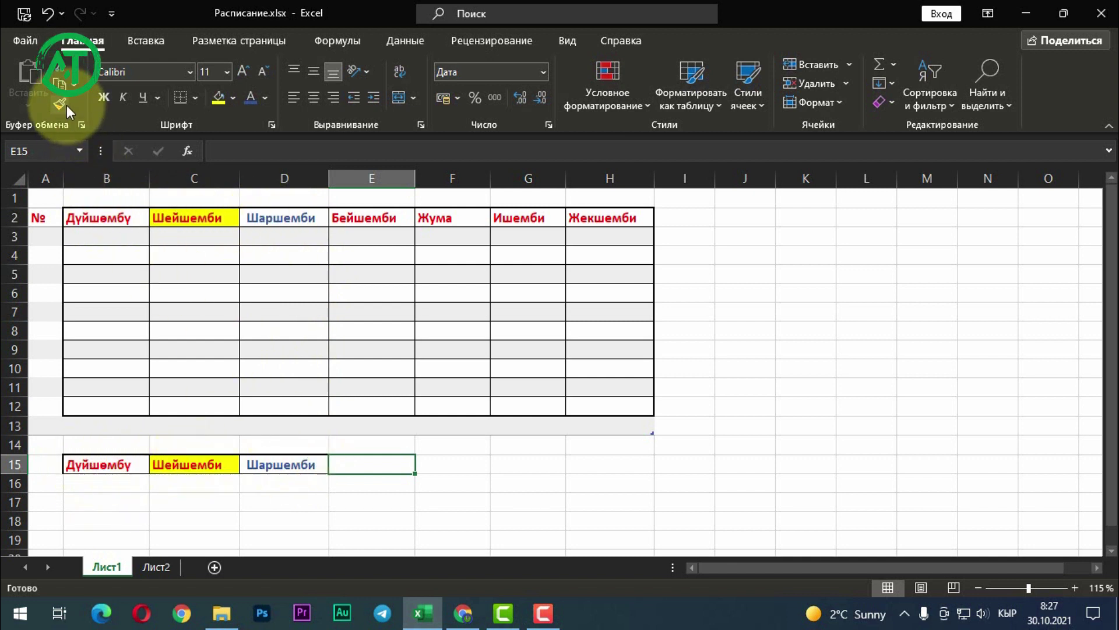
left_click(264, 288)
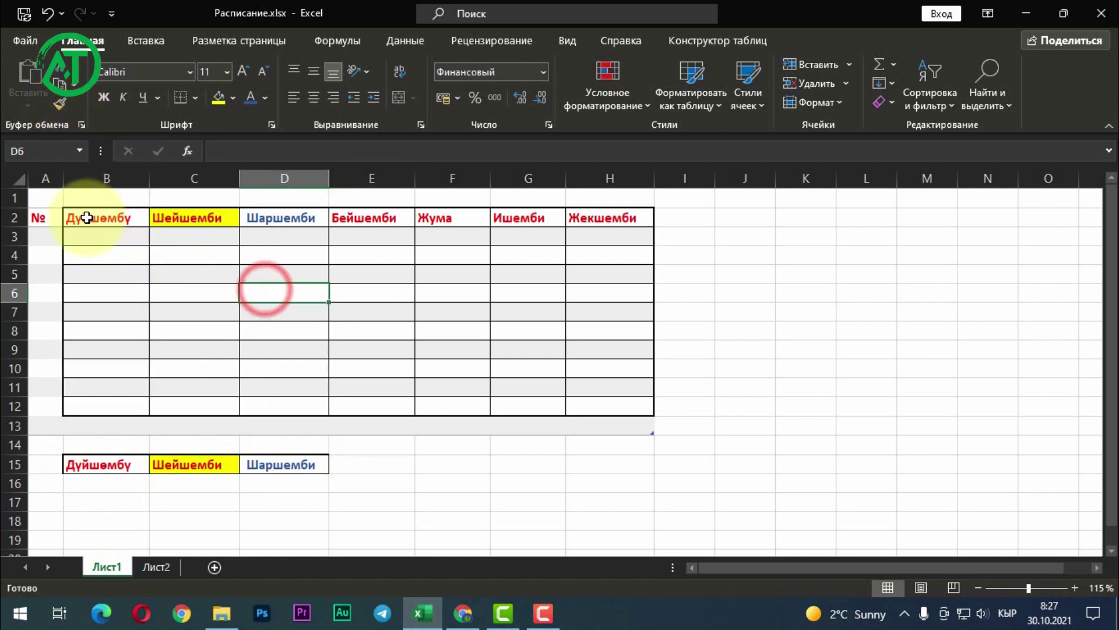
left_click_drag(87, 217, 619, 217)
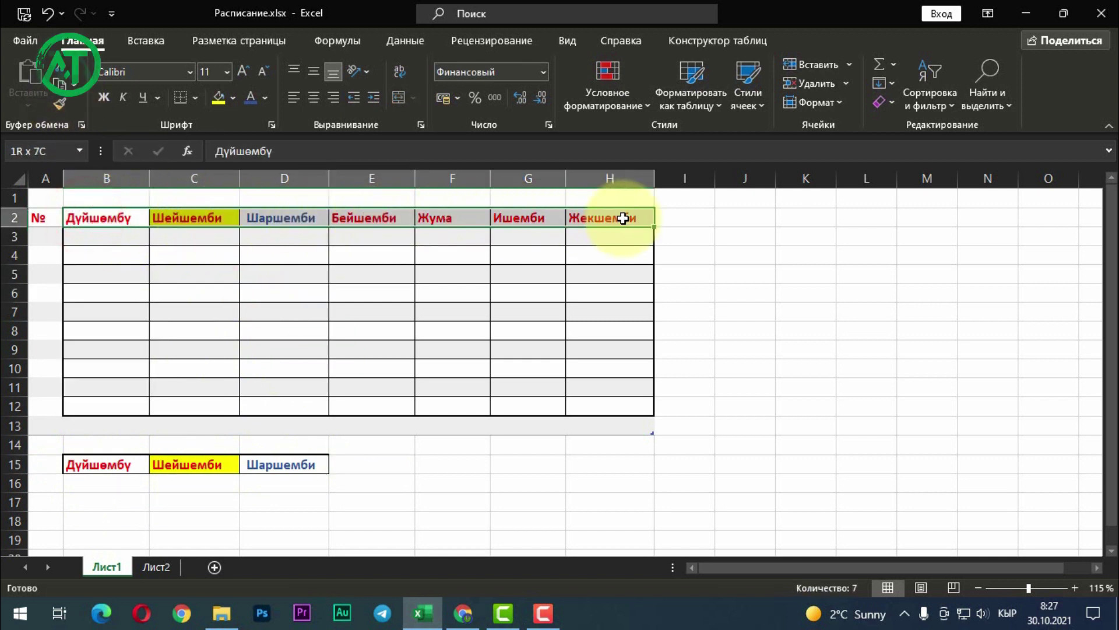
left_click(58, 107)
left_click_drag(102, 465, 631, 469)
left_click(420, 516)
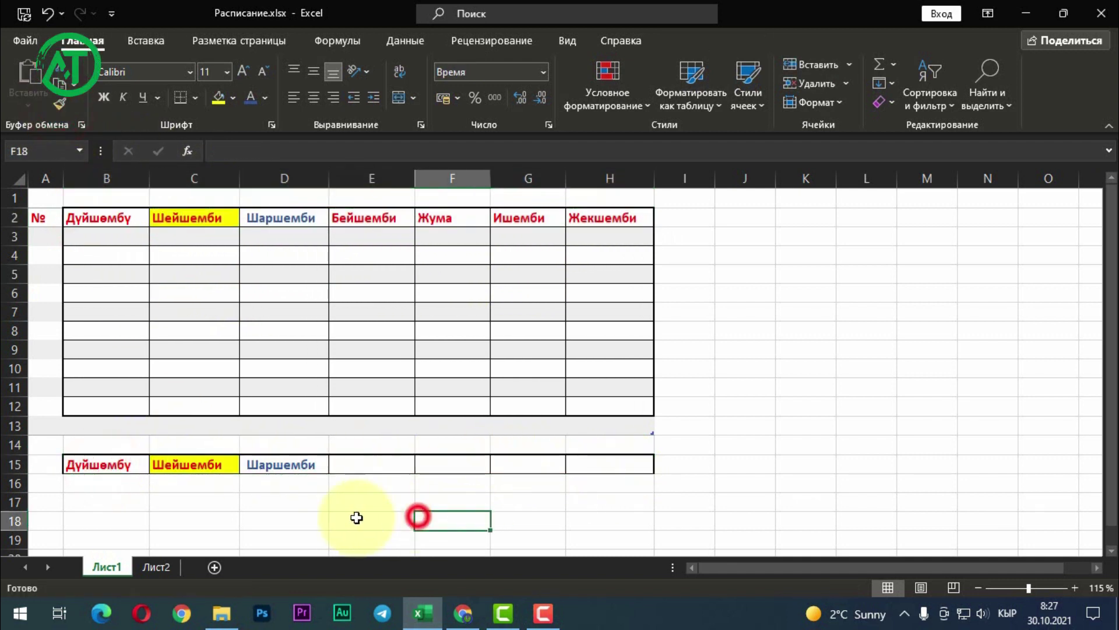
Delete the cells A15:H16 containing the sample weekday headings below the table.
left_click_drag(47, 465, 539, 475)
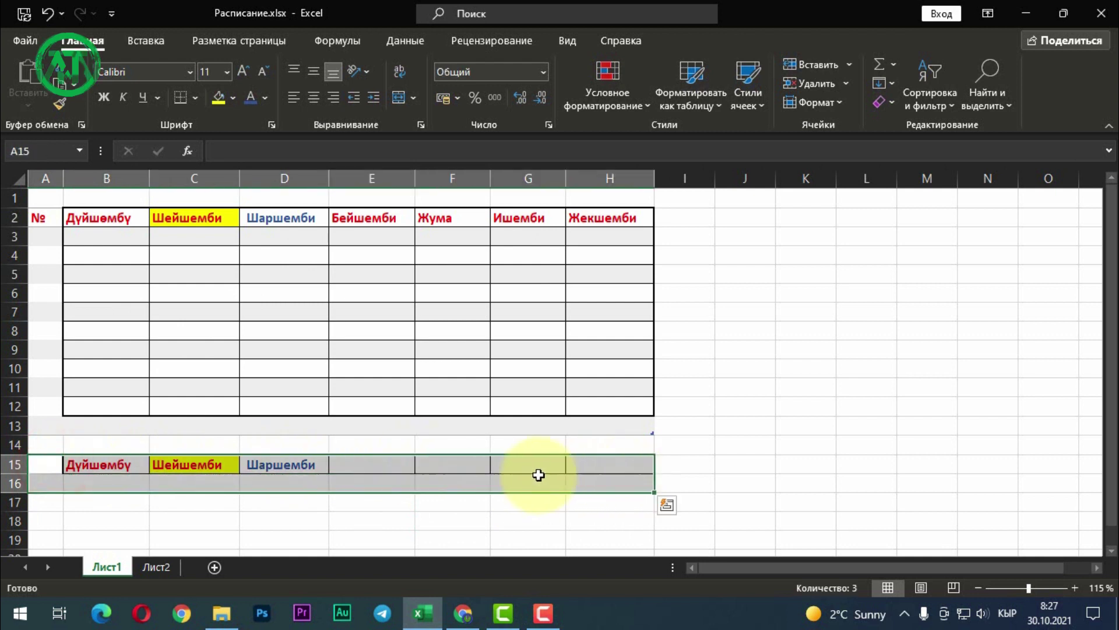
right_click(460, 473)
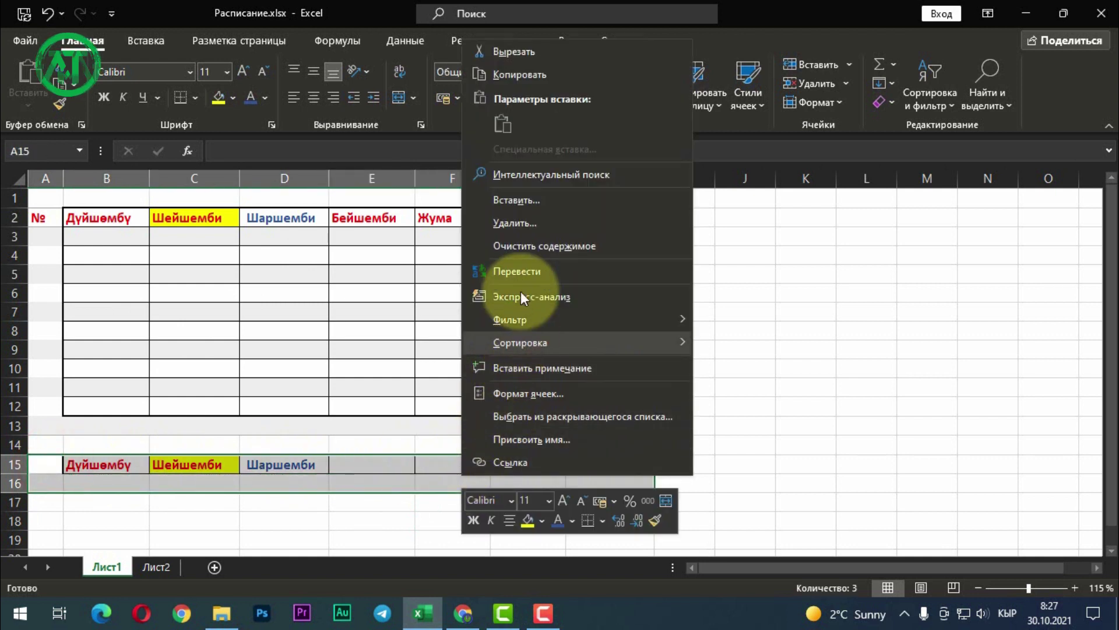
left_click(516, 223)
left_click(482, 297)
left_click(258, 449)
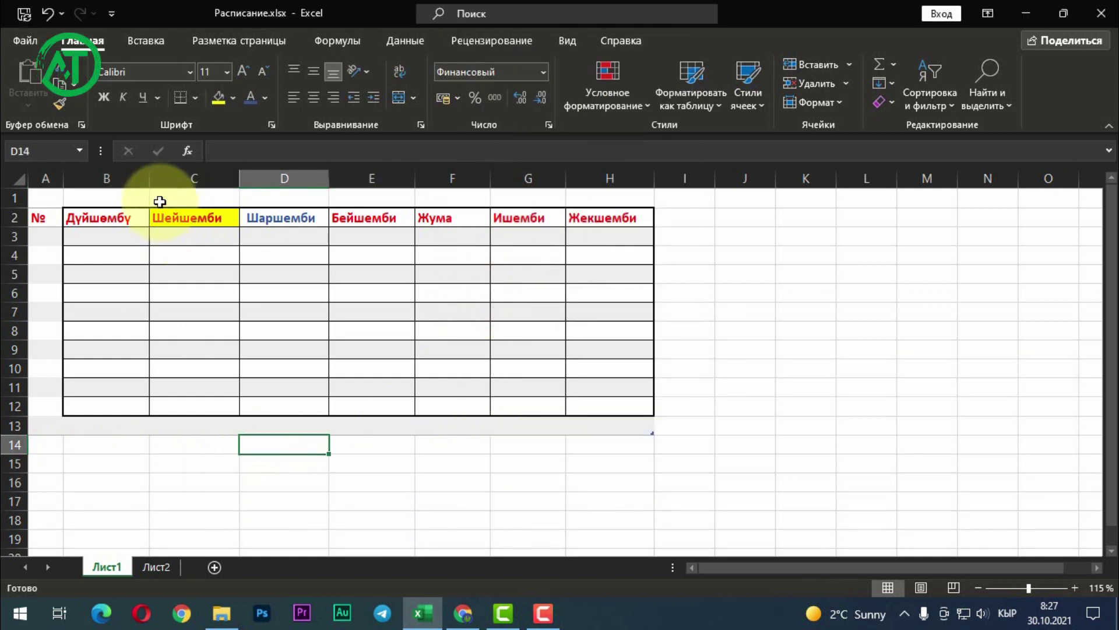
left_click(198, 364)
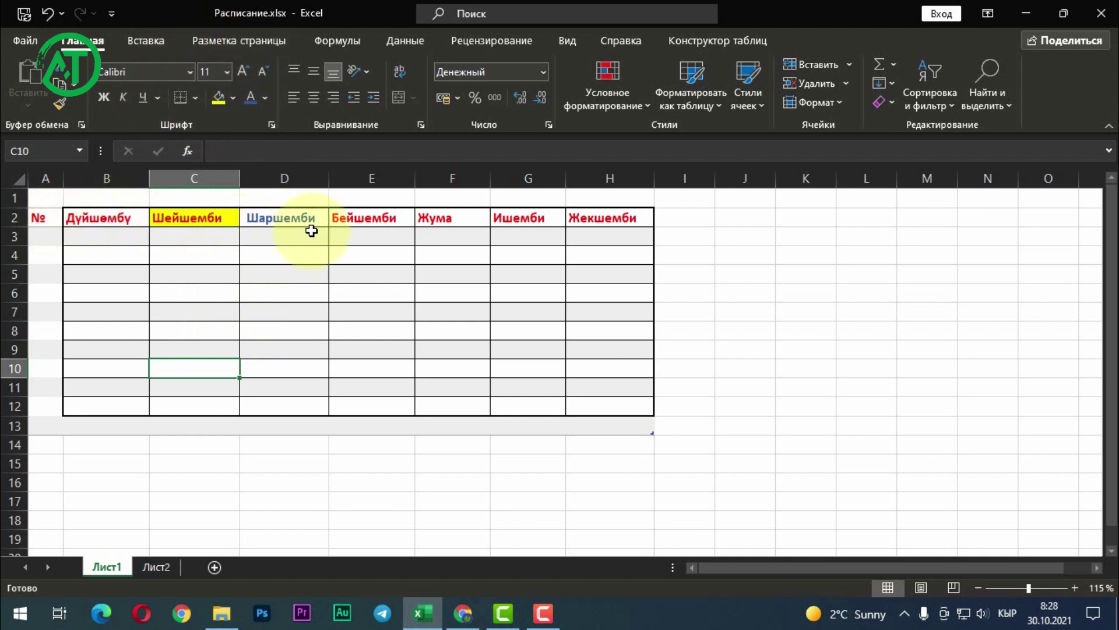
Set the font of the weekday headings in B2:H2 to Cambria.
left_click_drag(92, 222, 607, 219)
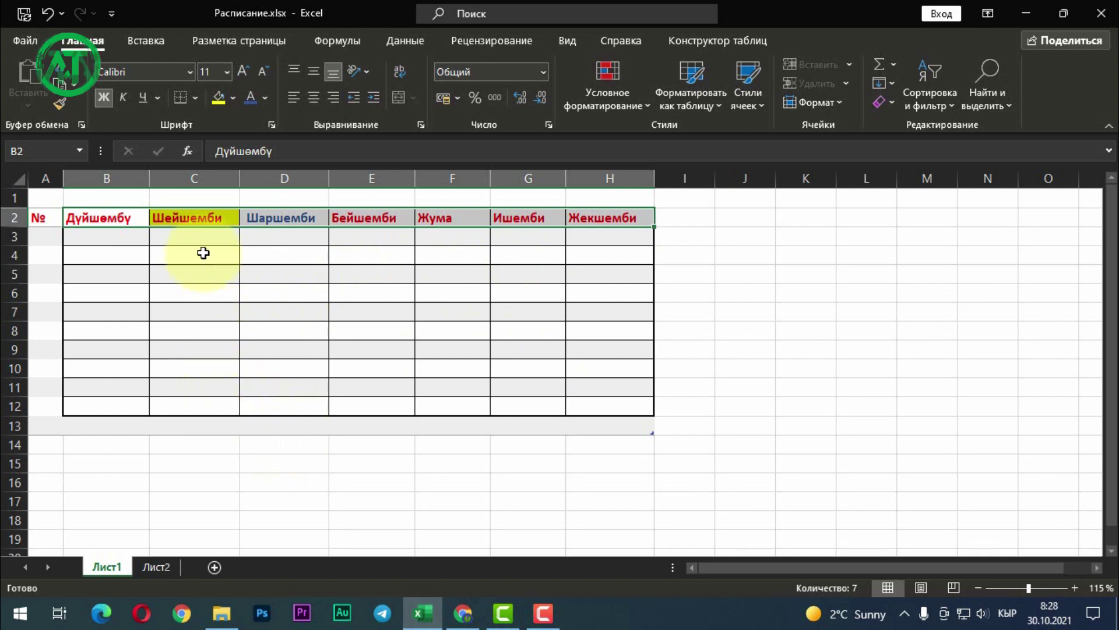
left_click(192, 70)
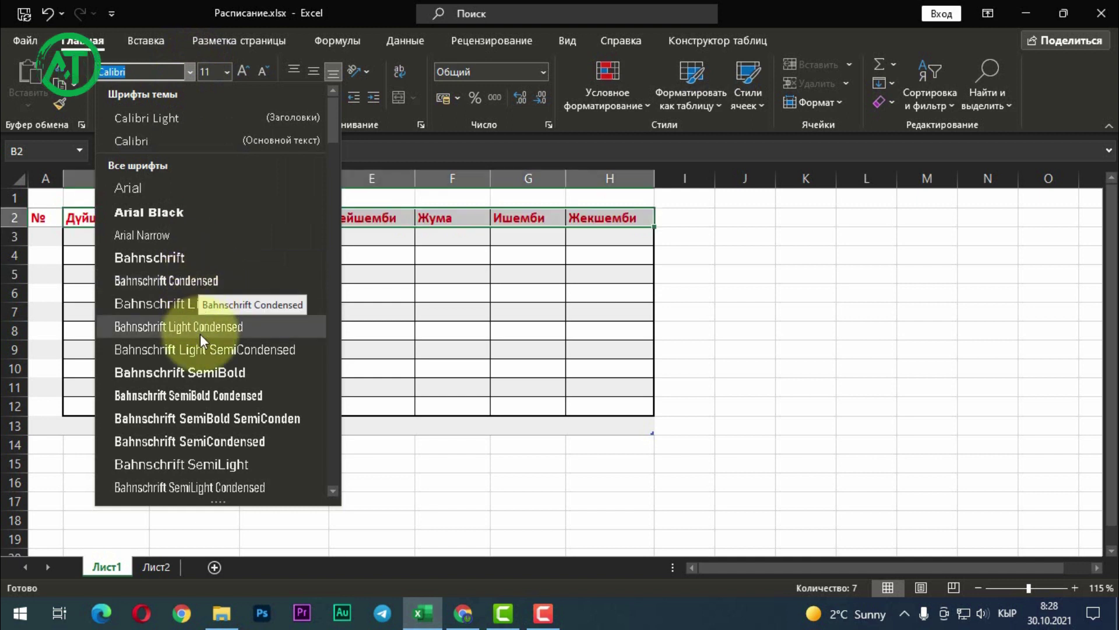
scroll(178, 411, "down", 3)
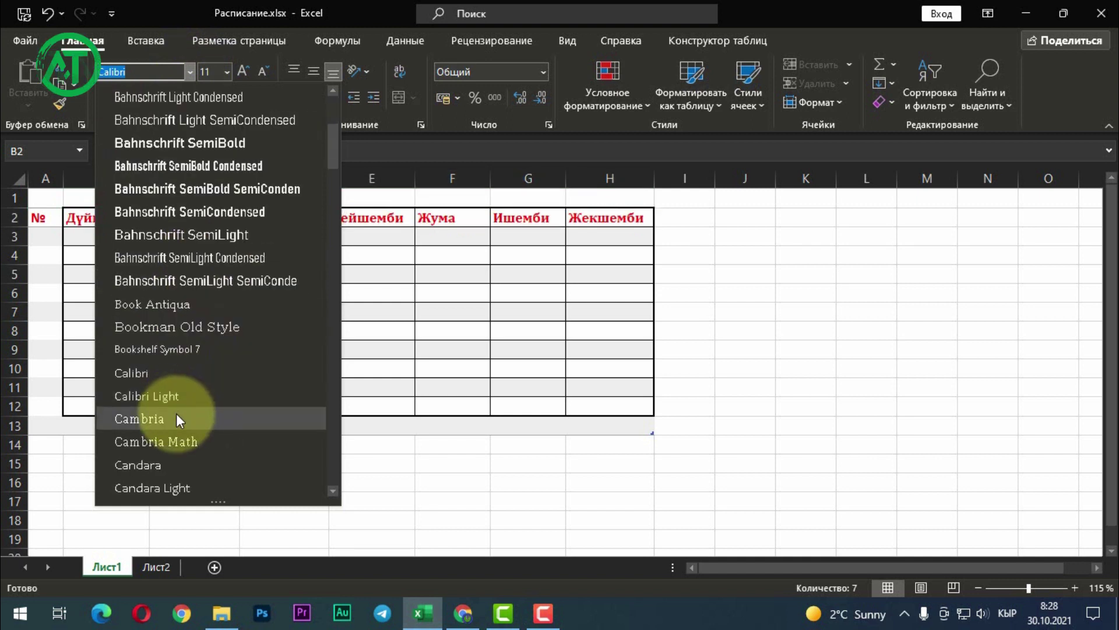
left_click(177, 418)
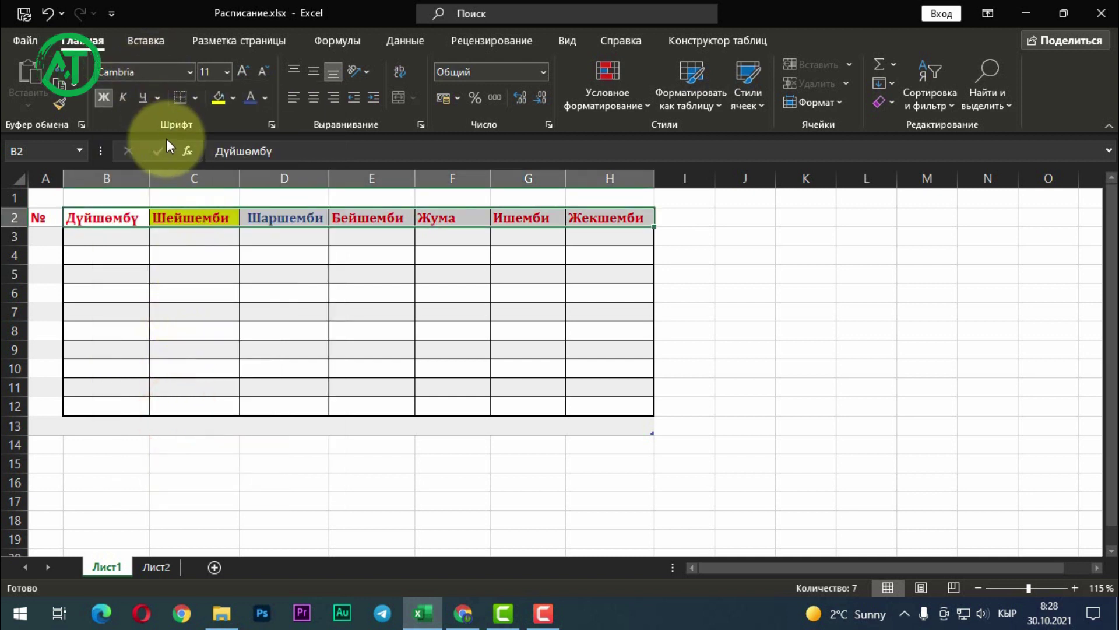
Change the font of the weekday headings in B2:H2 to Times New Roman.
left_click(161, 72)
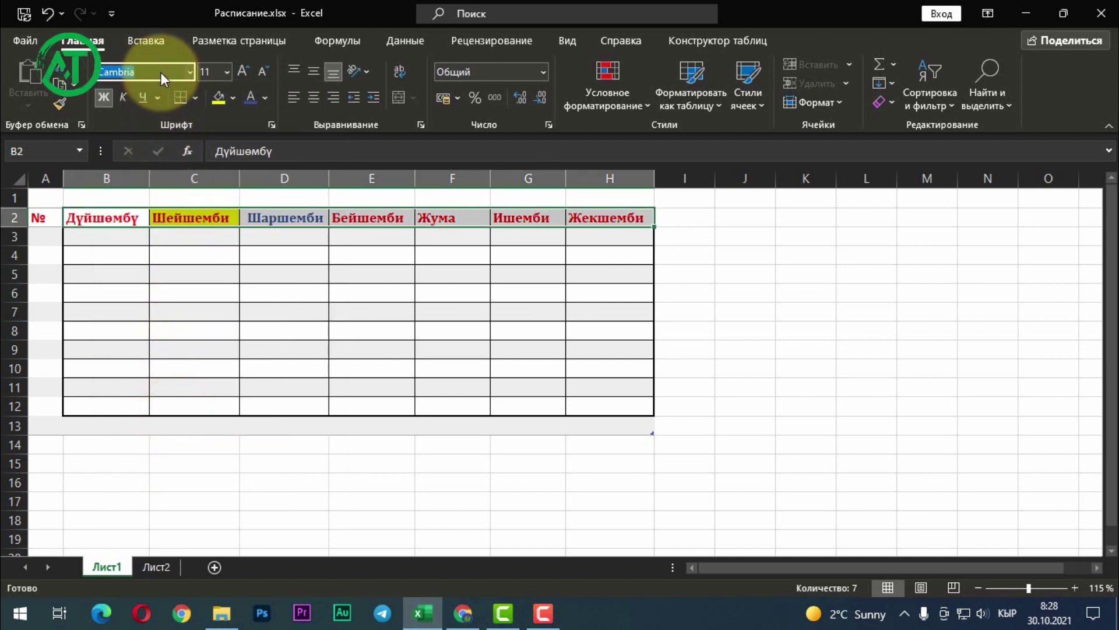
type("Times New Roman")
key("Return")
left_click(210, 252)
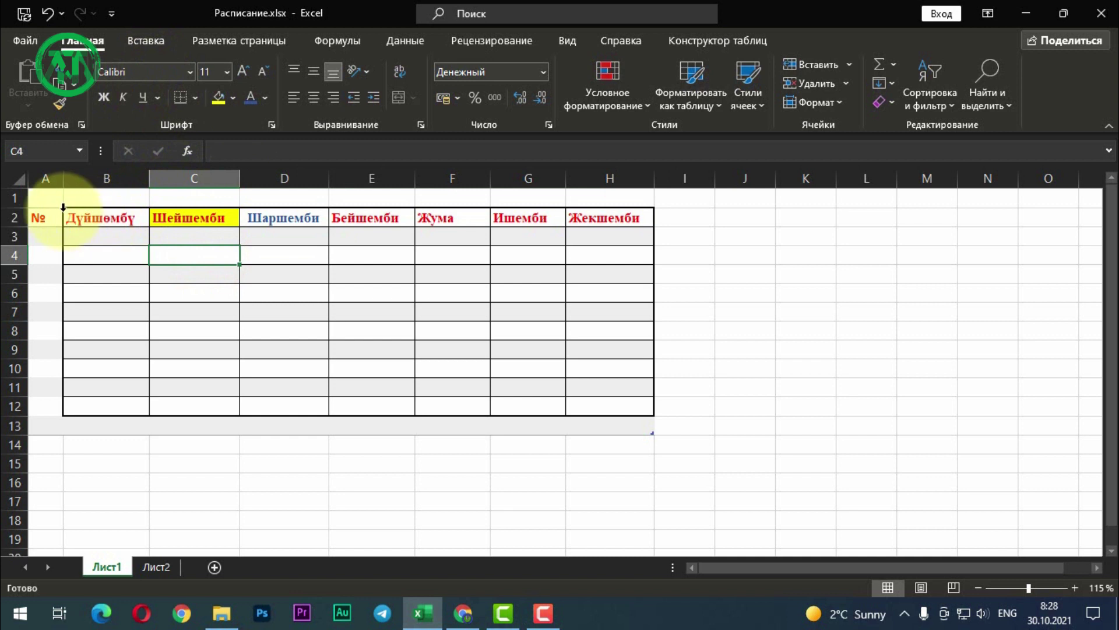
Apply the Times New Roman font to the entire worksheet.
left_click(19, 180)
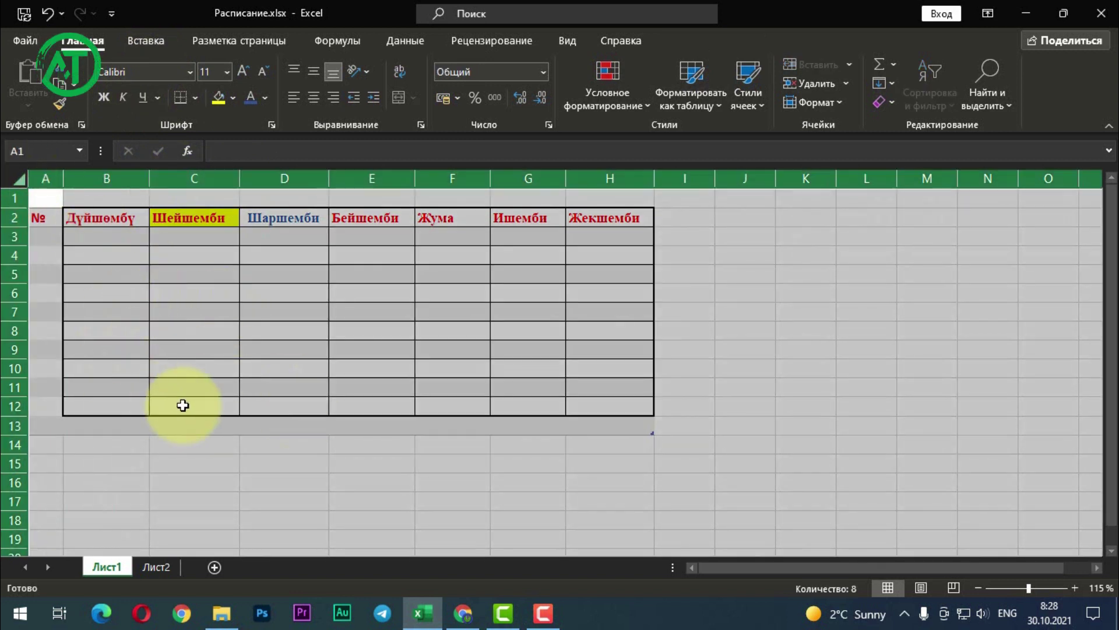
left_click(152, 72)
type("Times New Roman")
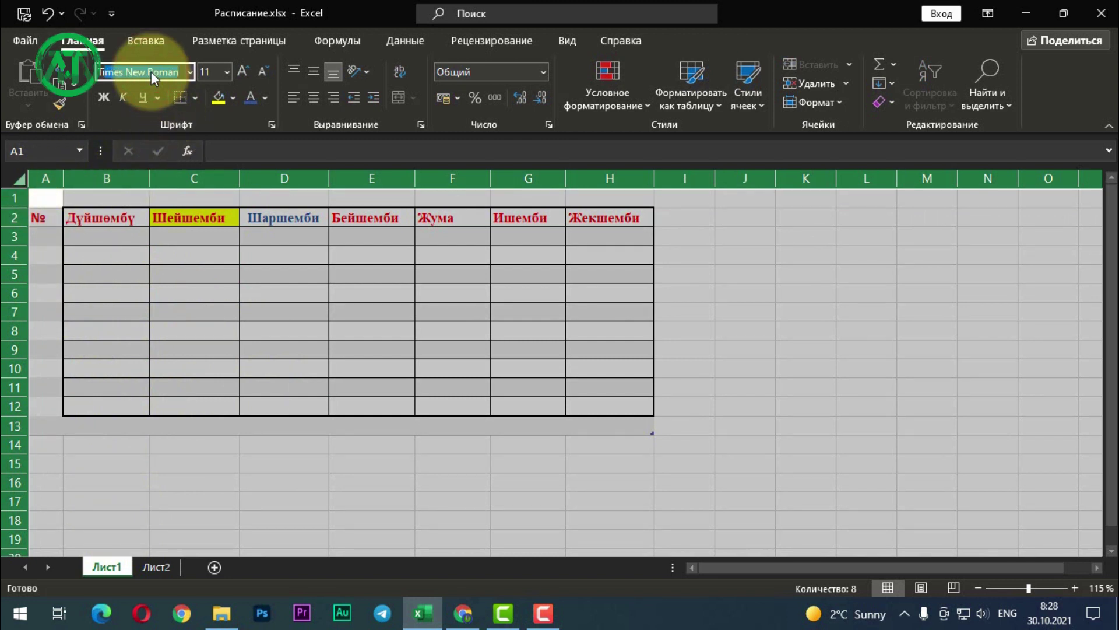
key("Return")
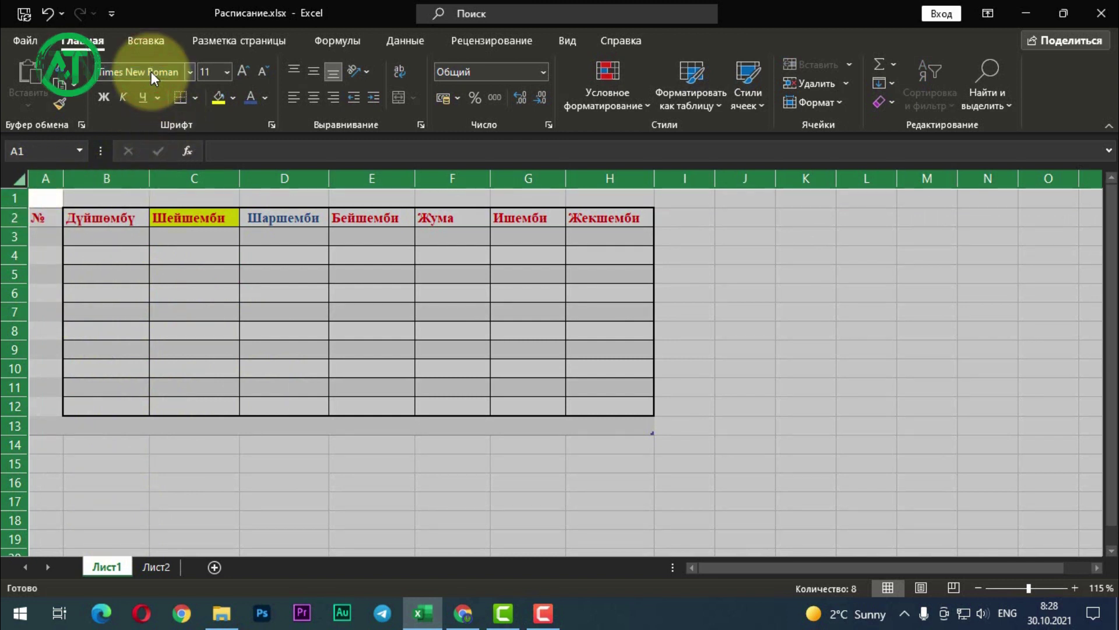
left_click(211, 271)
Set the font size of the table range B2:H12 to 14.
left_click_drag(70, 219, 601, 410)
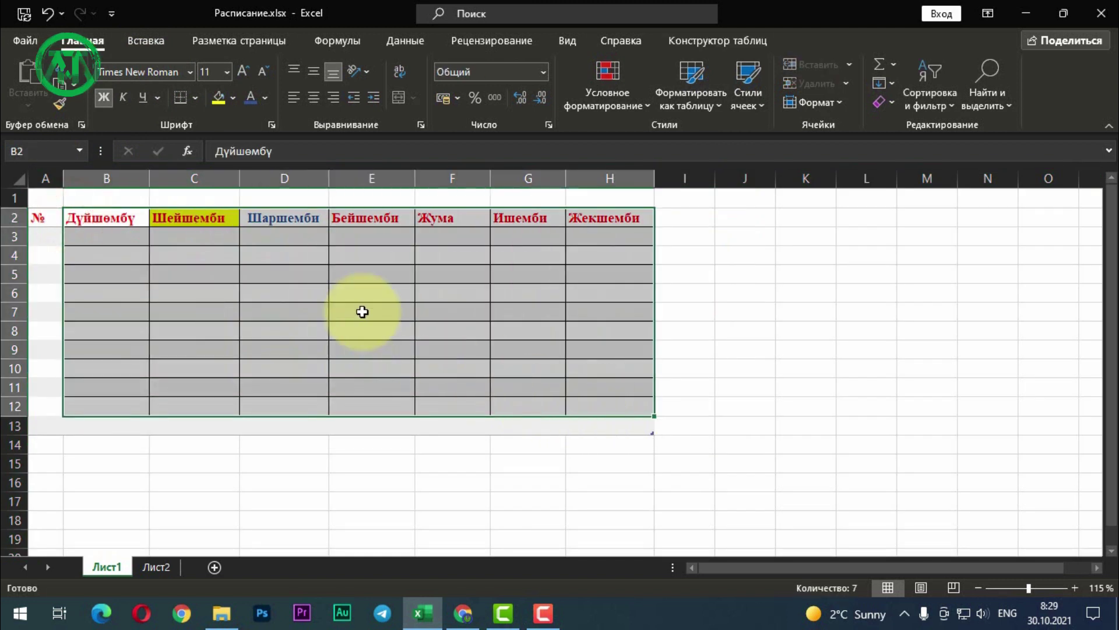
left_click(227, 72)
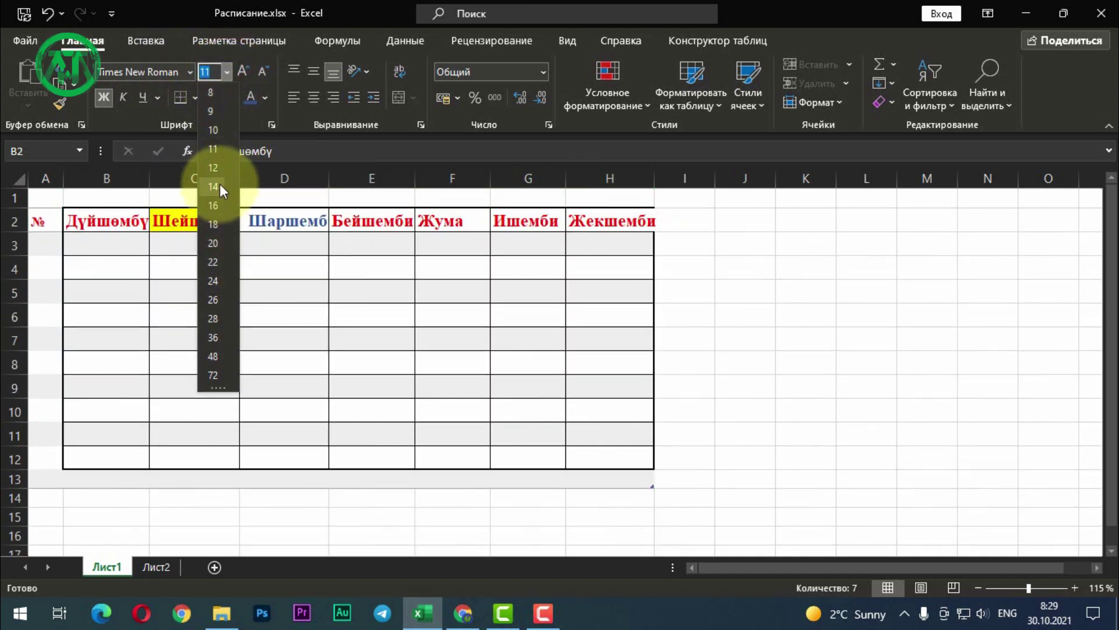
left_click(220, 186)
left_click(192, 334)
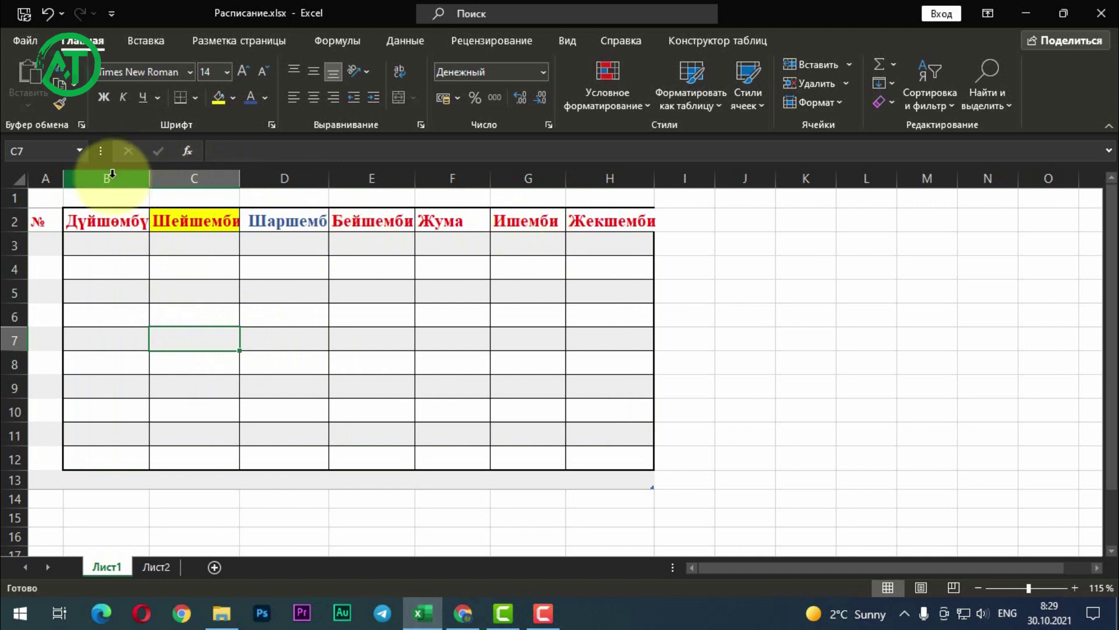
Select columns B through H and autofit their widths to the weekday headings.
left_click_drag(113, 170, 640, 193)
left_click(105, 291)
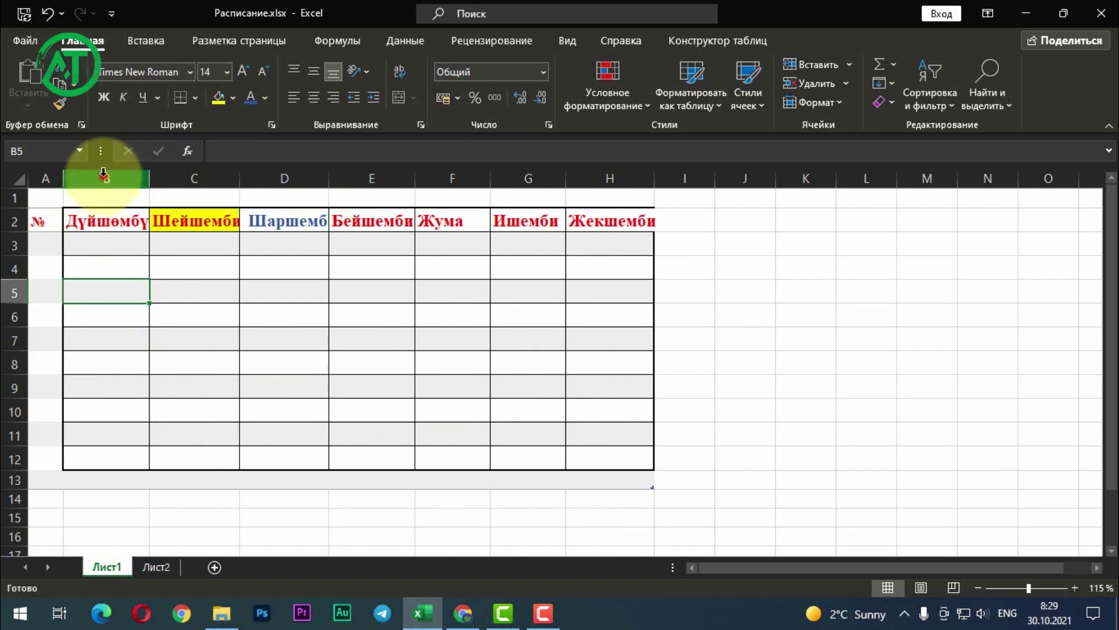
left_click_drag(104, 173, 653, 180)
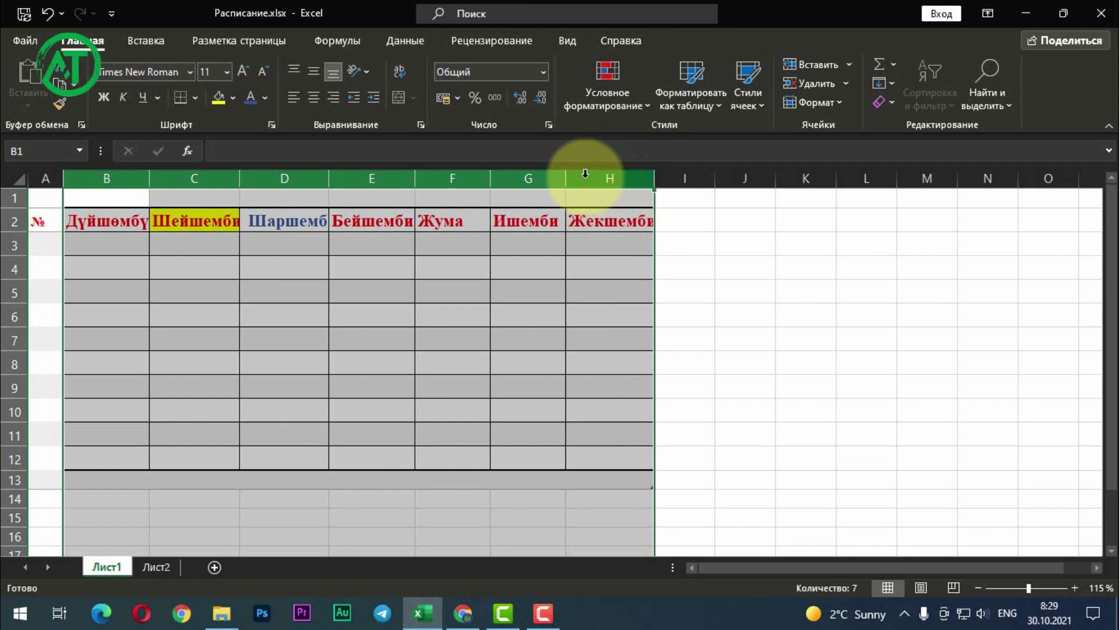
double_click(655, 176)
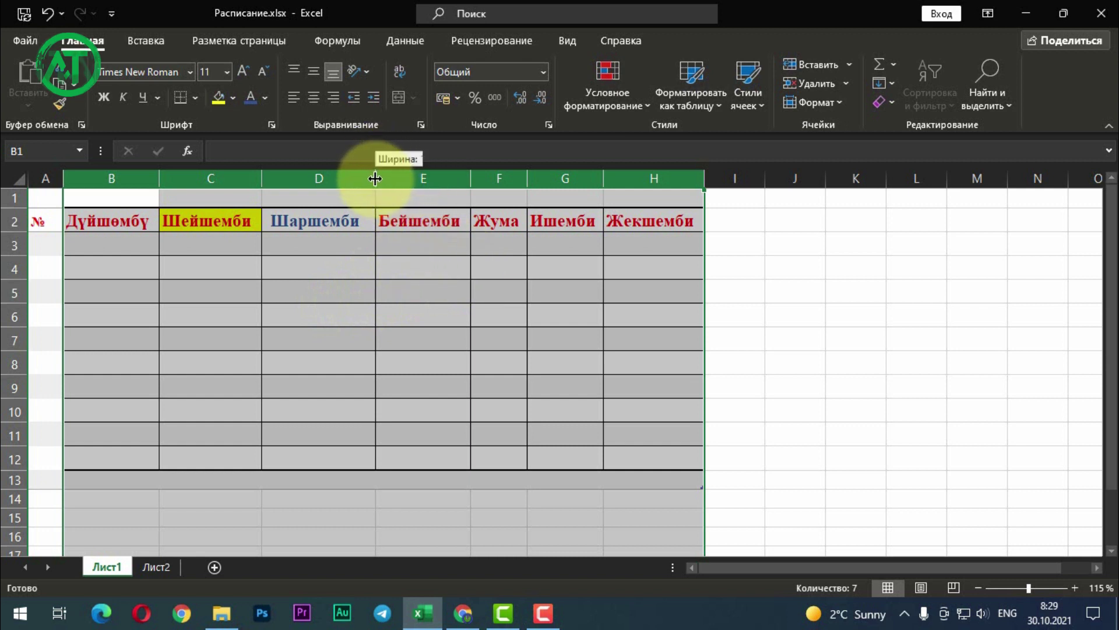
Resize columns B through H together to one equal width that fits every weekday heading.
left_click_drag(374, 178, 368, 180)
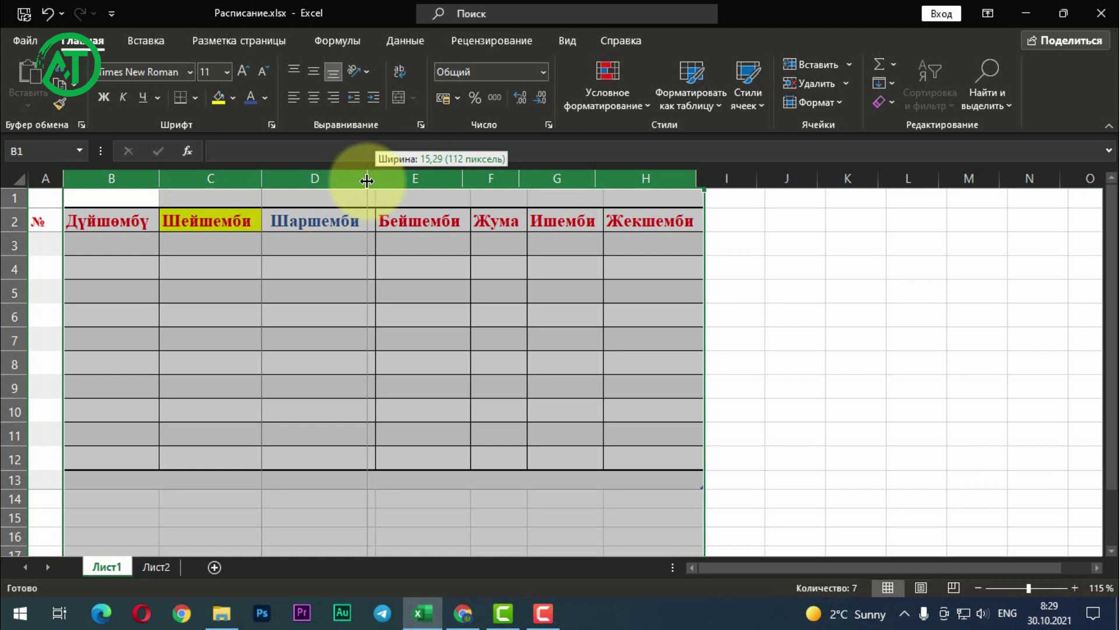
left_click_drag(367, 180, 367, 180)
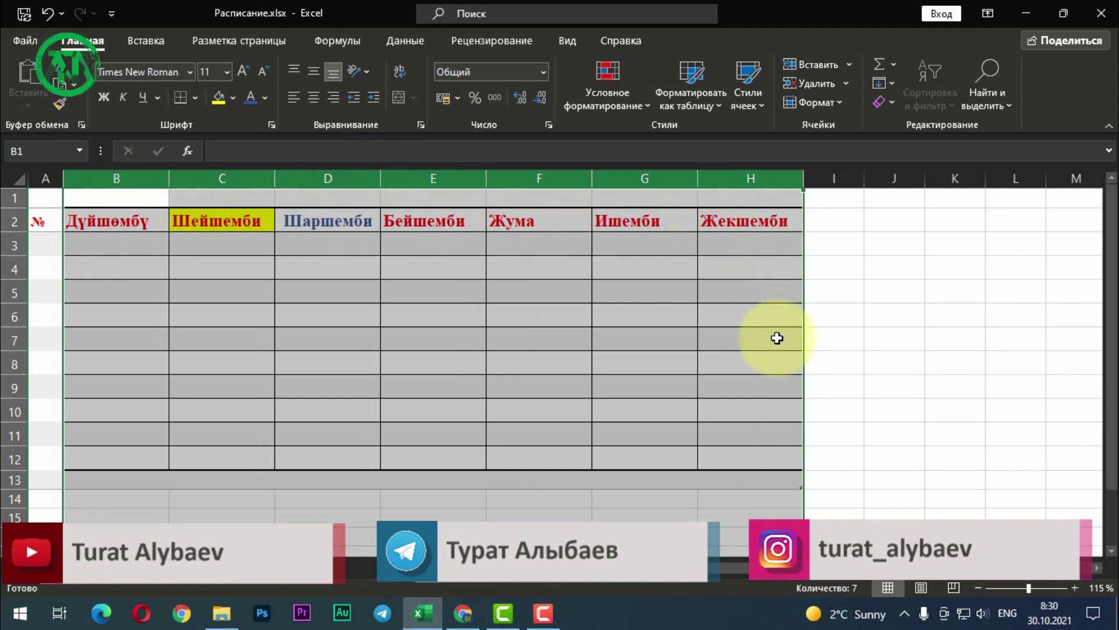
left_click_drag(488, 178, 489, 178)
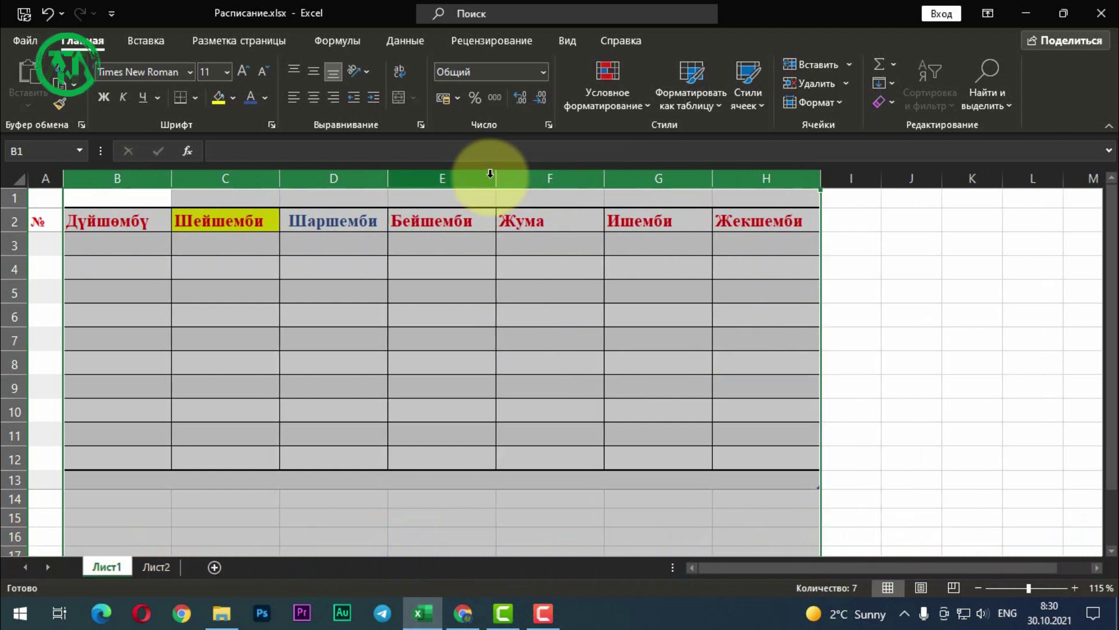
left_click(359, 373)
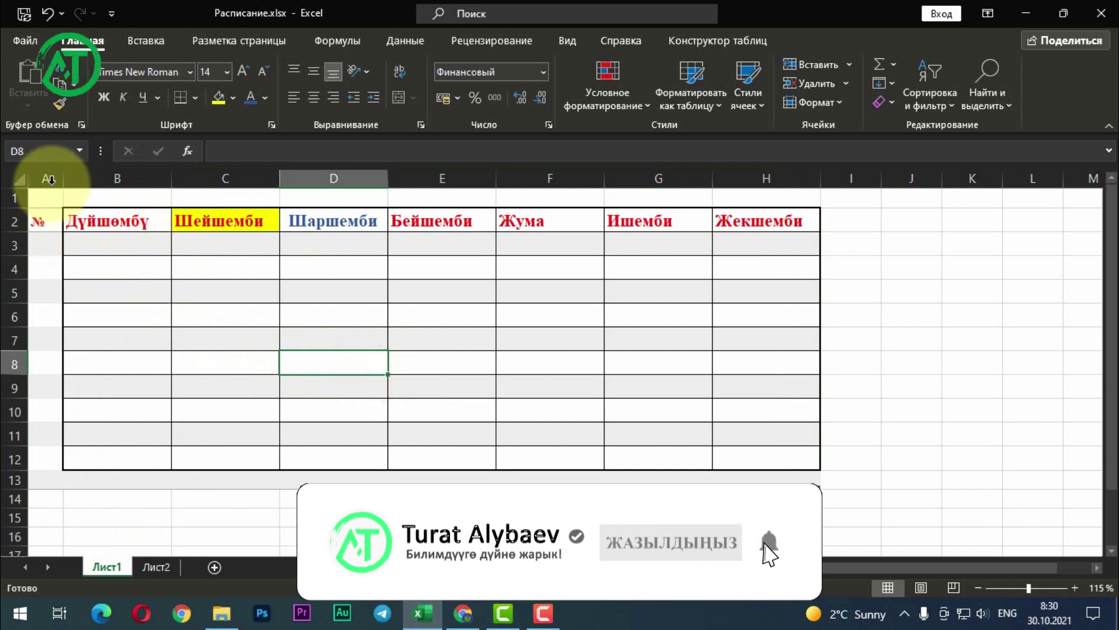
Increase the font size of the Дүйшөмбү heading in B2 to 16 and decrease it back to 14.
left_click(47, 245)
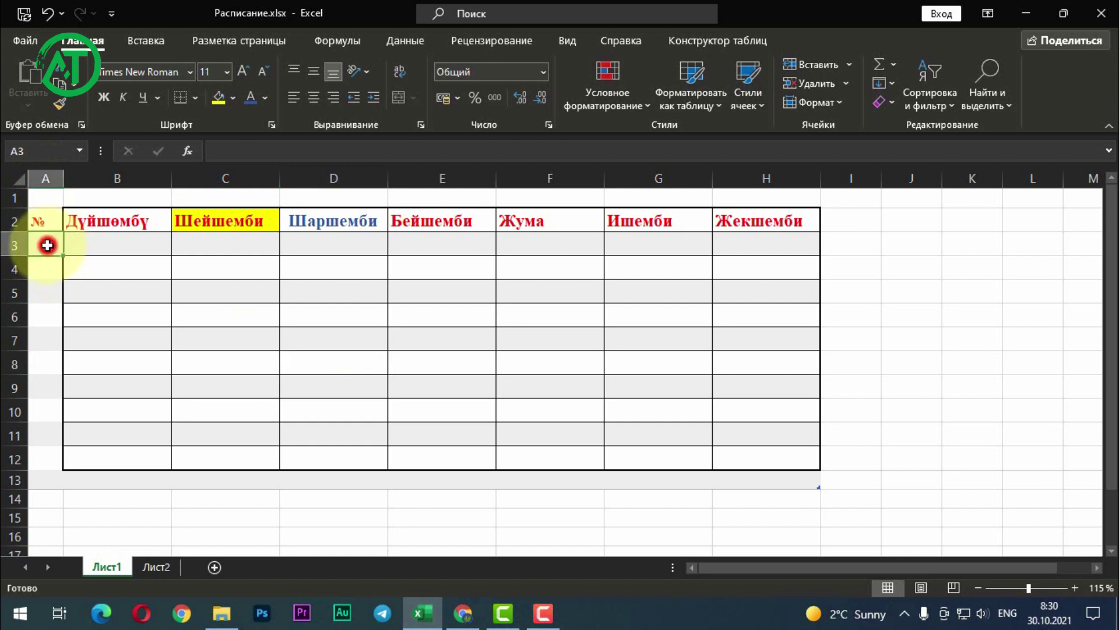
left_click(124, 221)
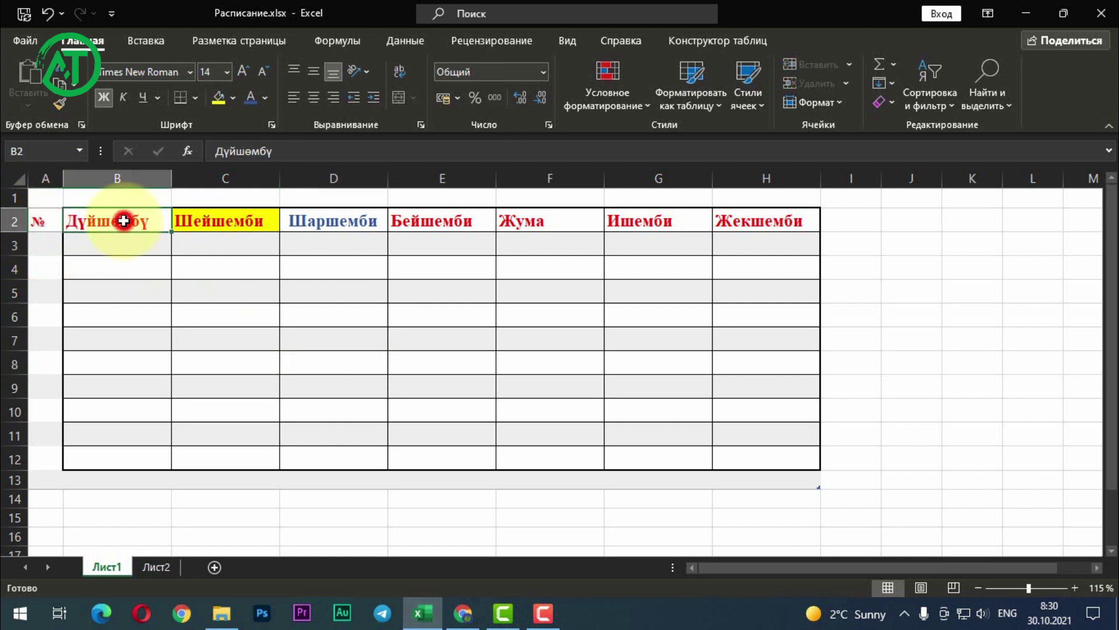
left_click(242, 74)
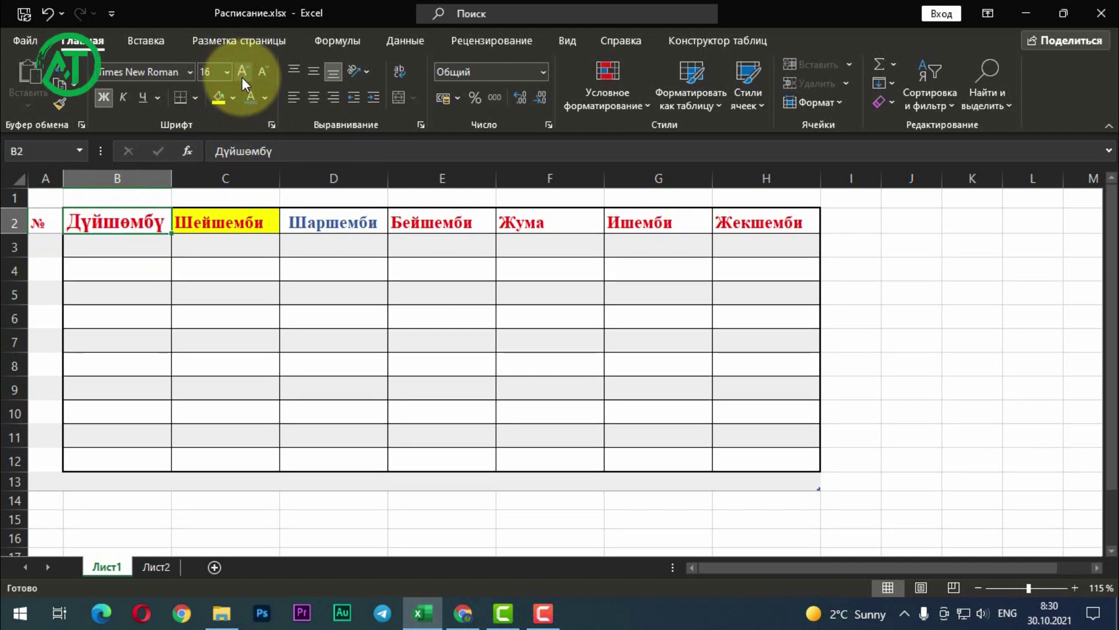
left_click(262, 74)
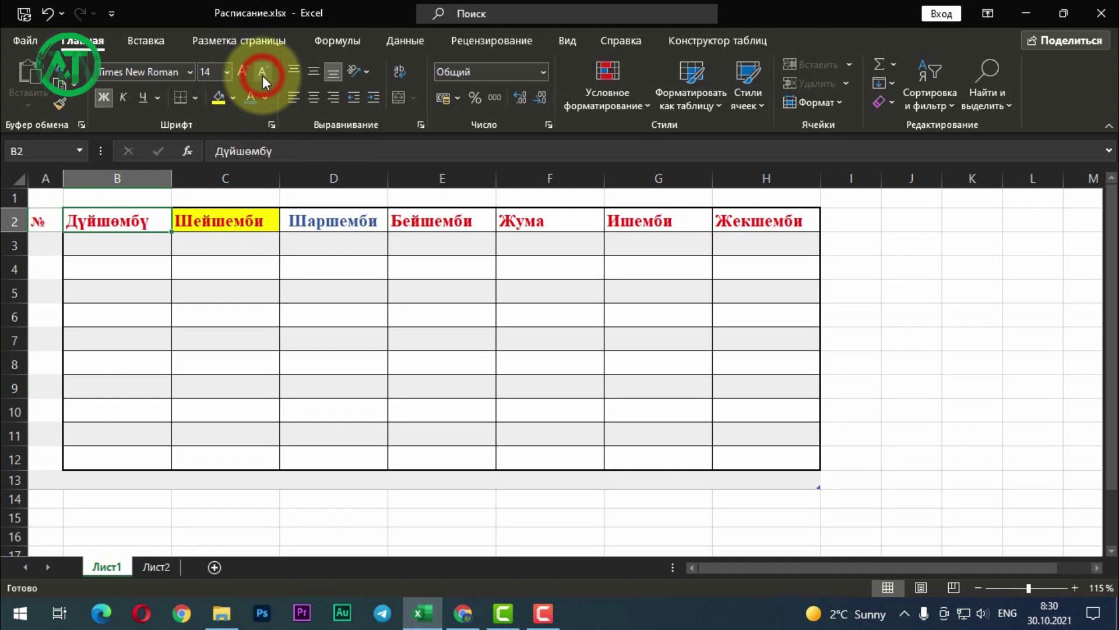
left_click(168, 280)
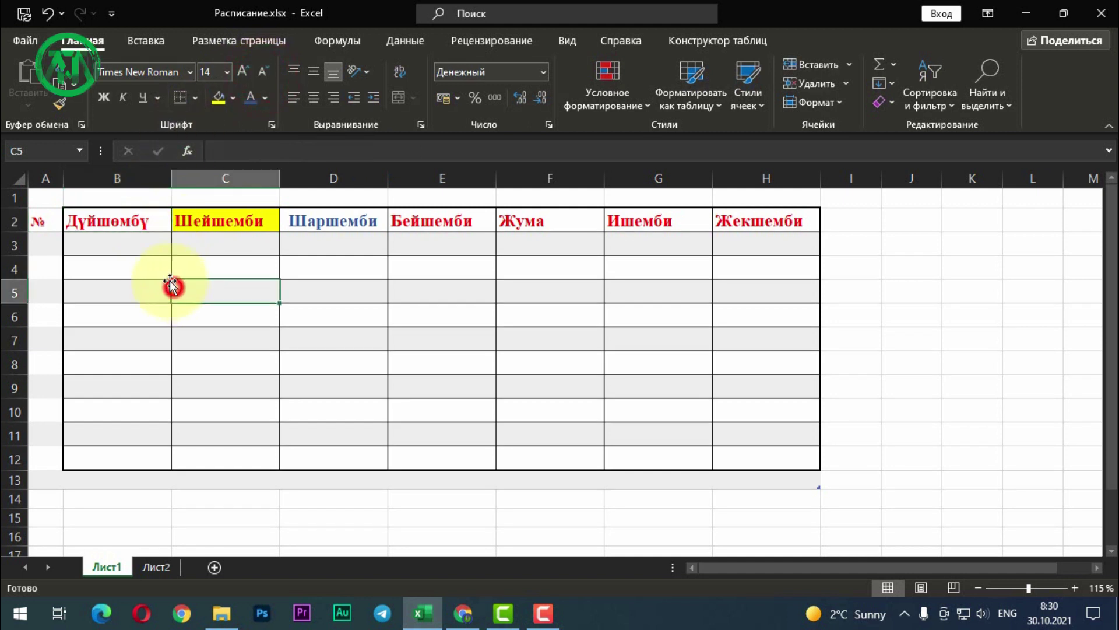
Select the weekday headings in B2:H2 and toggle their bold formatting.
left_click_drag(99, 224, 733, 234)
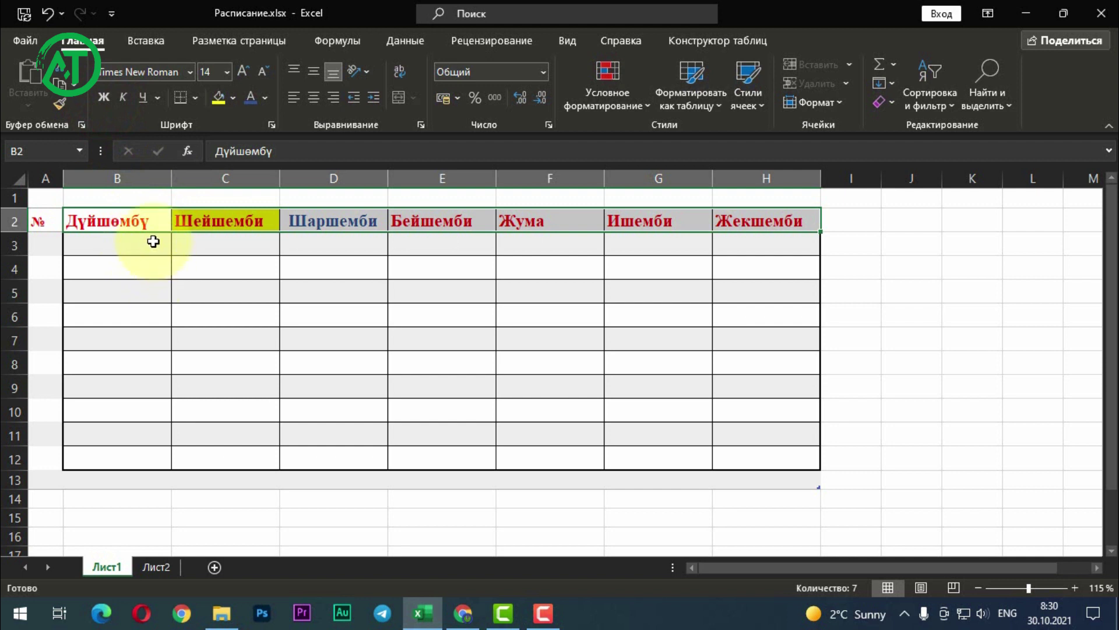
left_click_drag(88, 223, 764, 221)
left_click(103, 98)
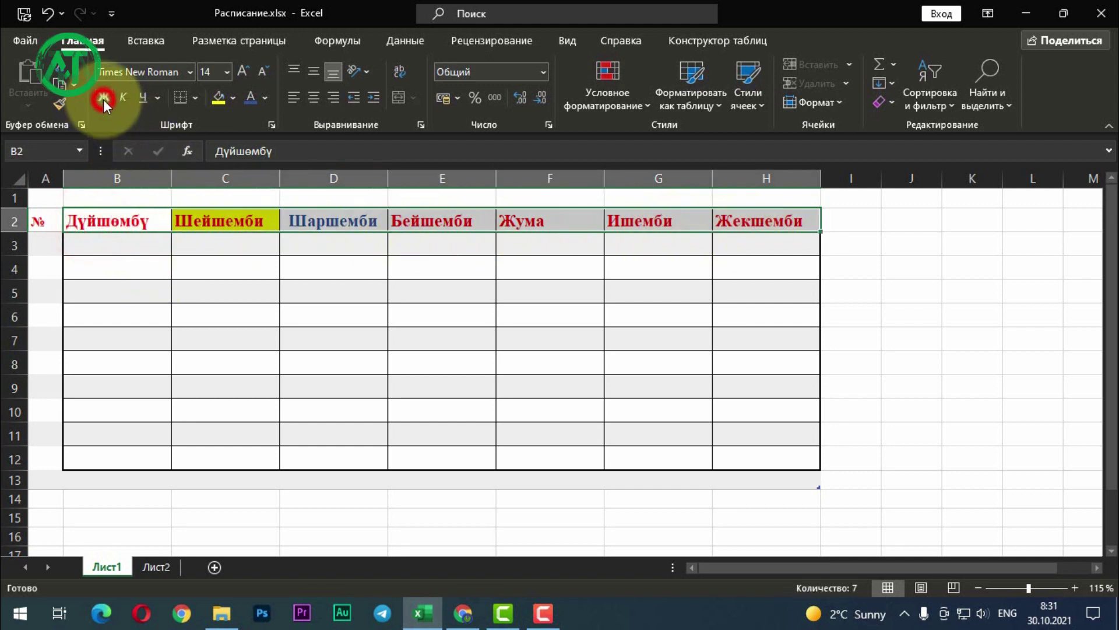
Apply italic and underline formatting to the weekday headings in B2:H2.
left_click_drag(100, 221, 725, 221)
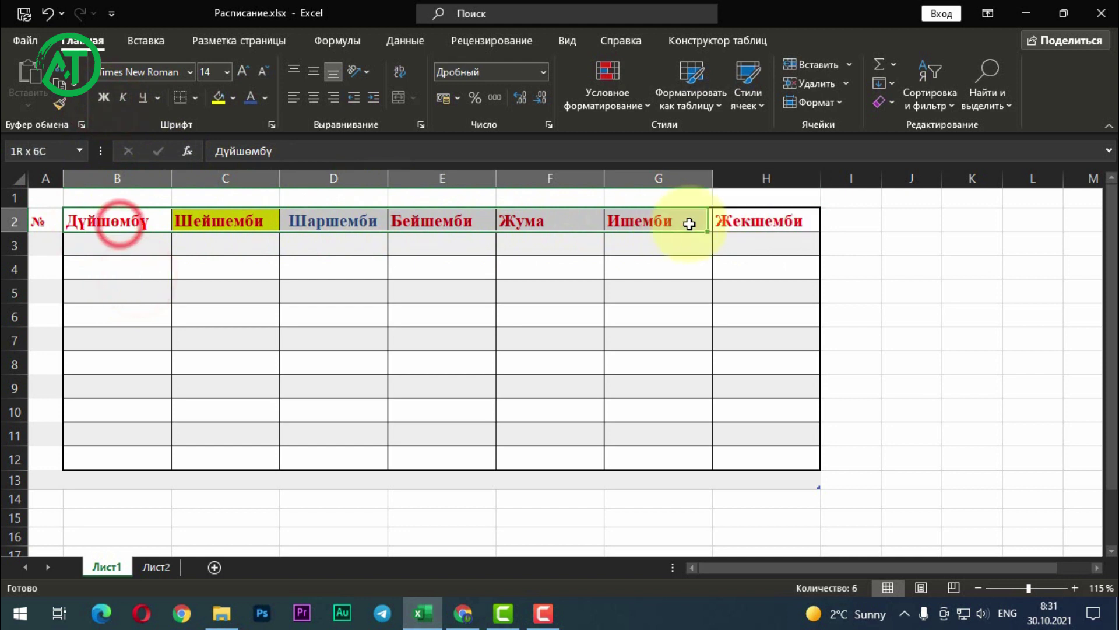
left_click(123, 101)
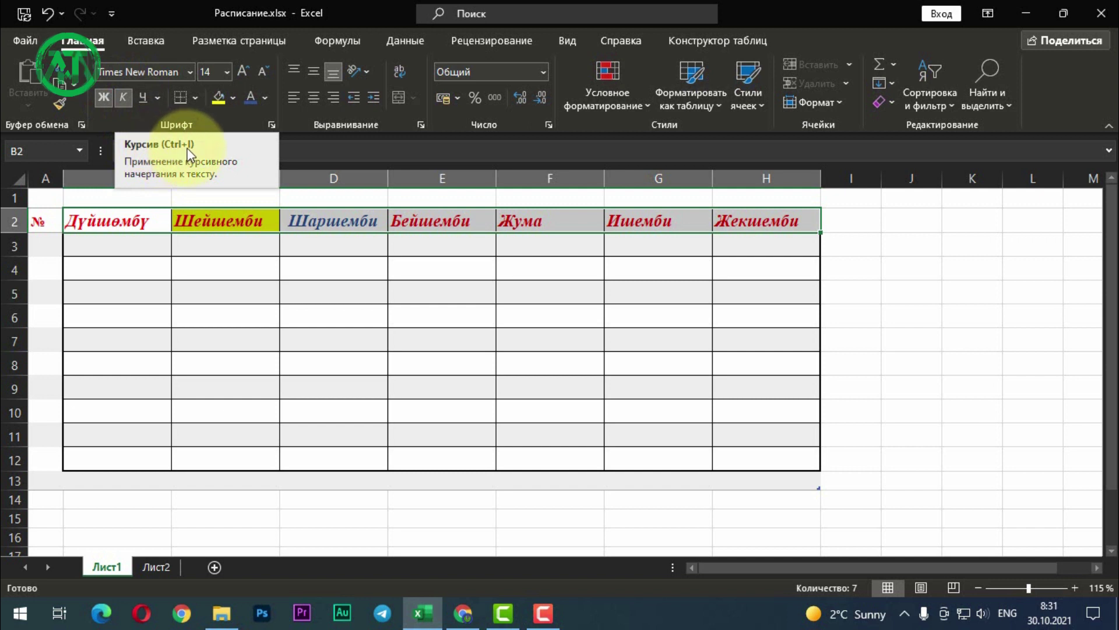
left_click(143, 98)
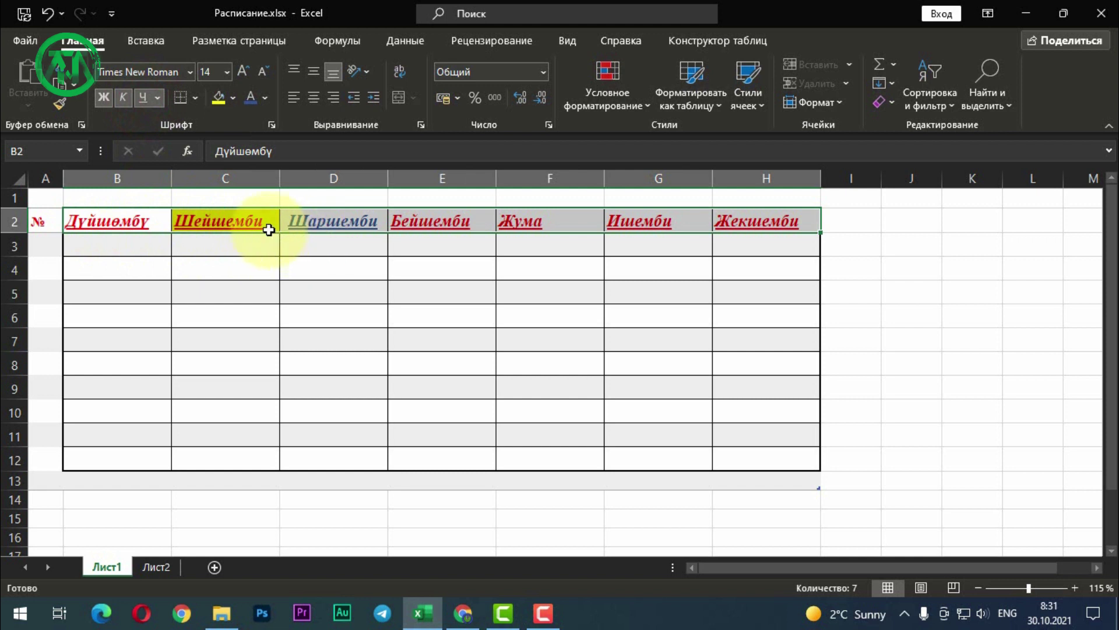
left_click(293, 313)
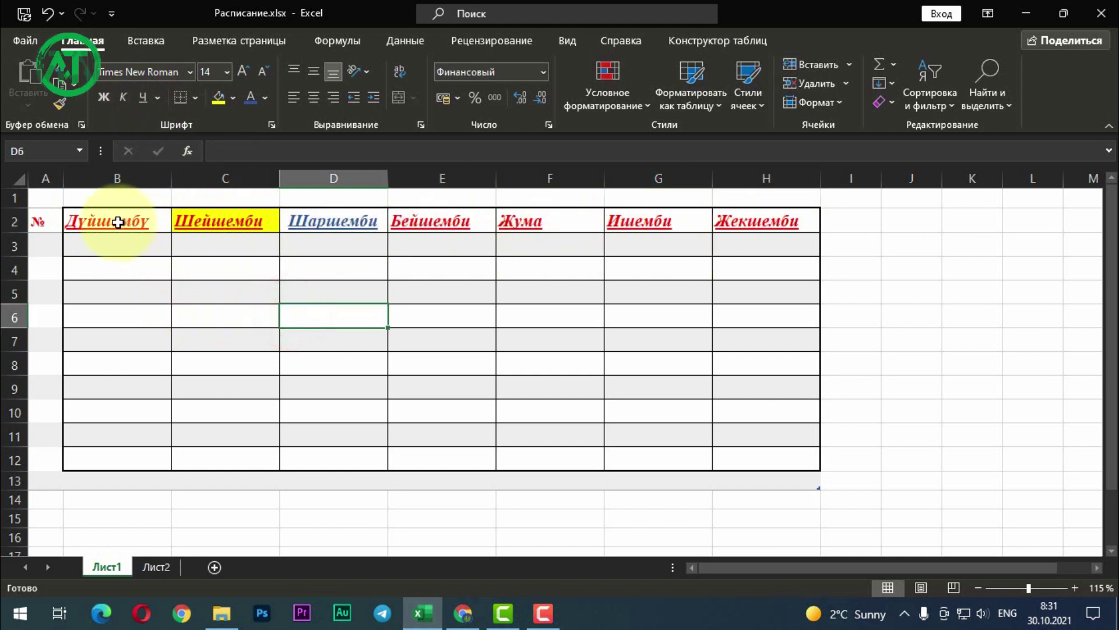
Remove the underline from the weekday headings in B2:H2.
left_click_drag(117, 221, 758, 222)
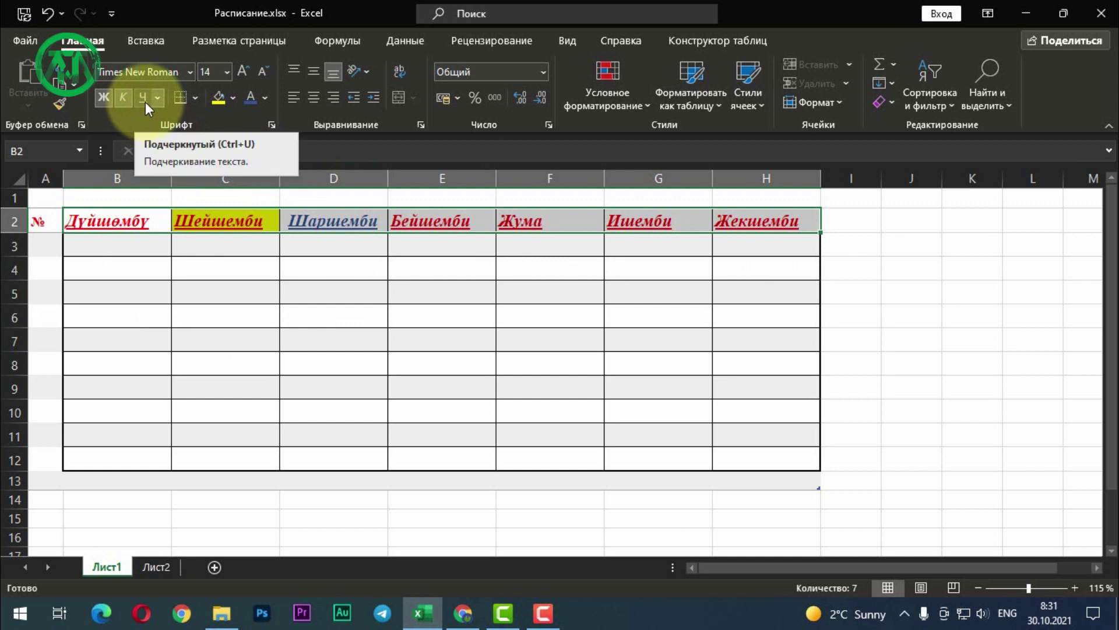
left_click(145, 103)
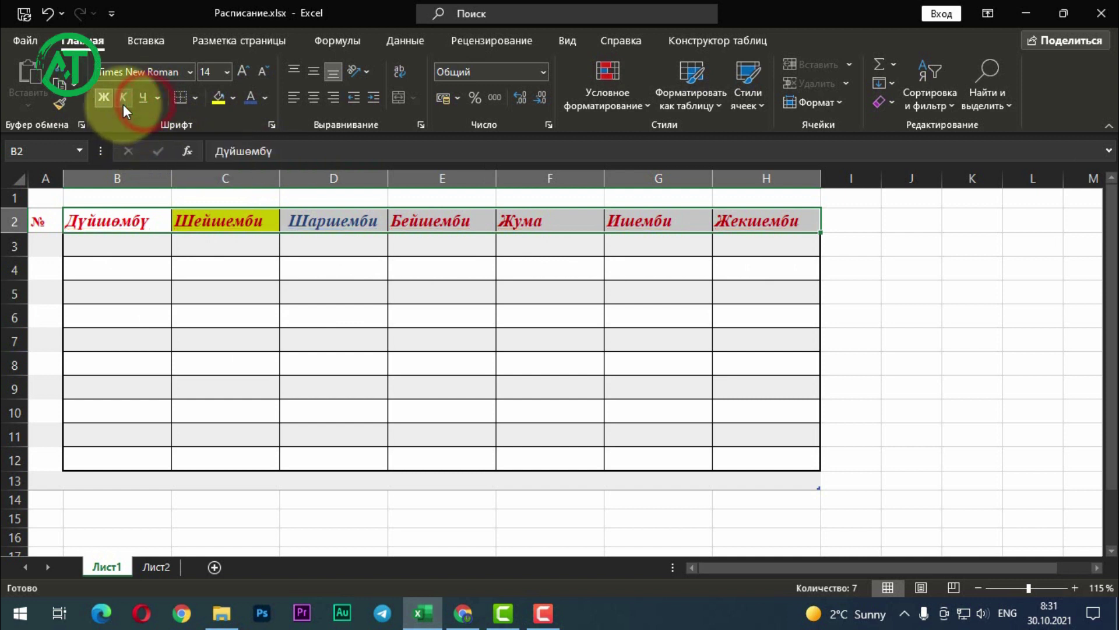
left_click(146, 287)
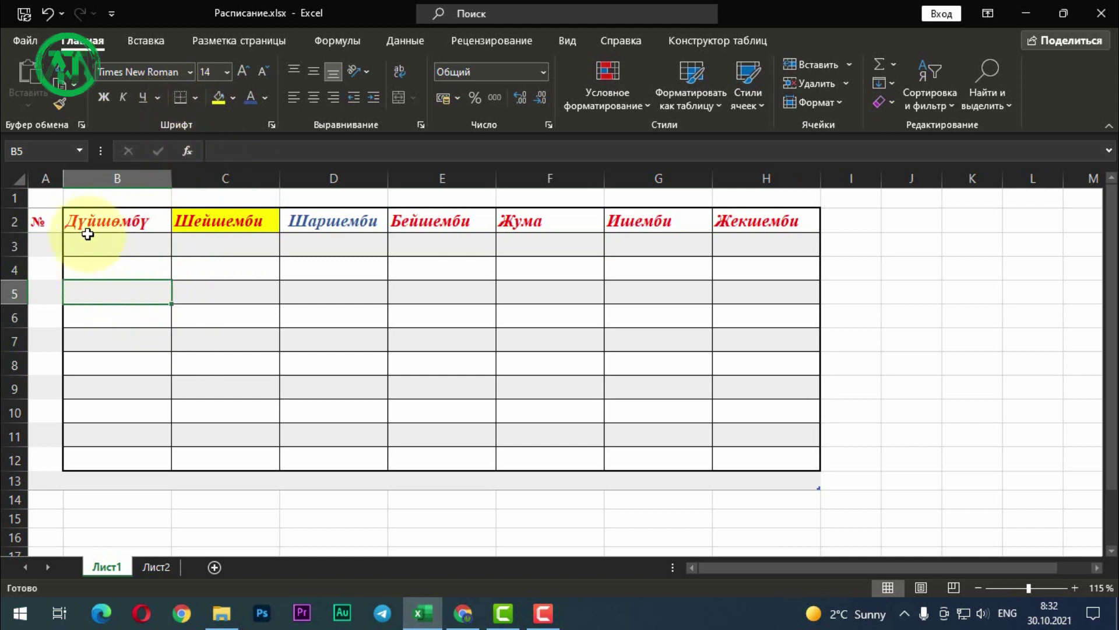
left_click_drag(86, 221, 745, 467)
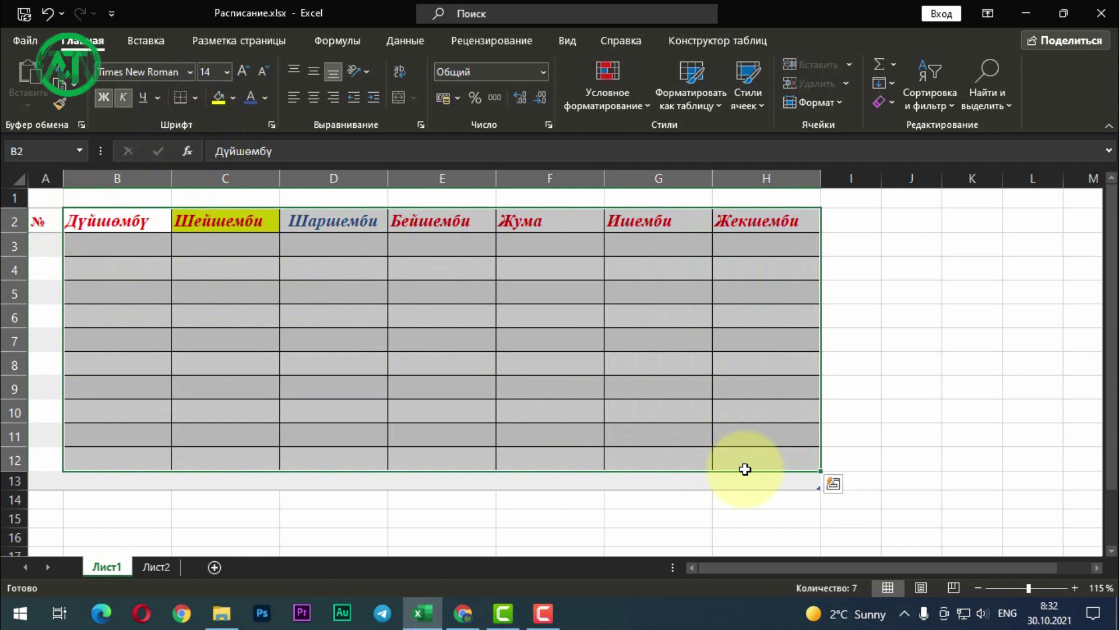
left_click(983, 377)
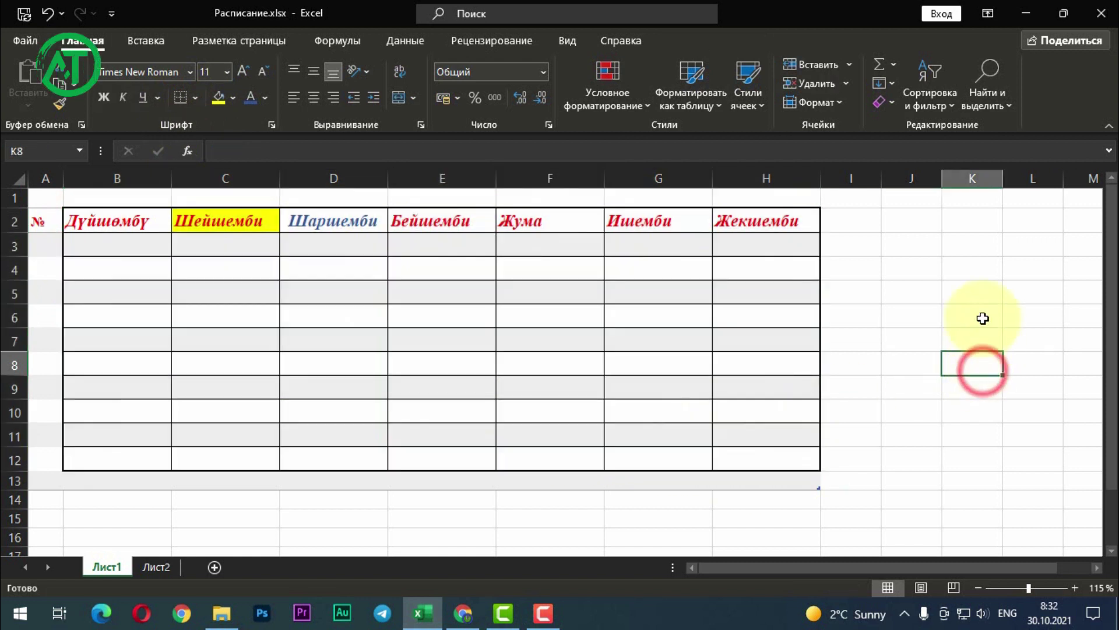
left_click_drag(896, 226, 977, 387)
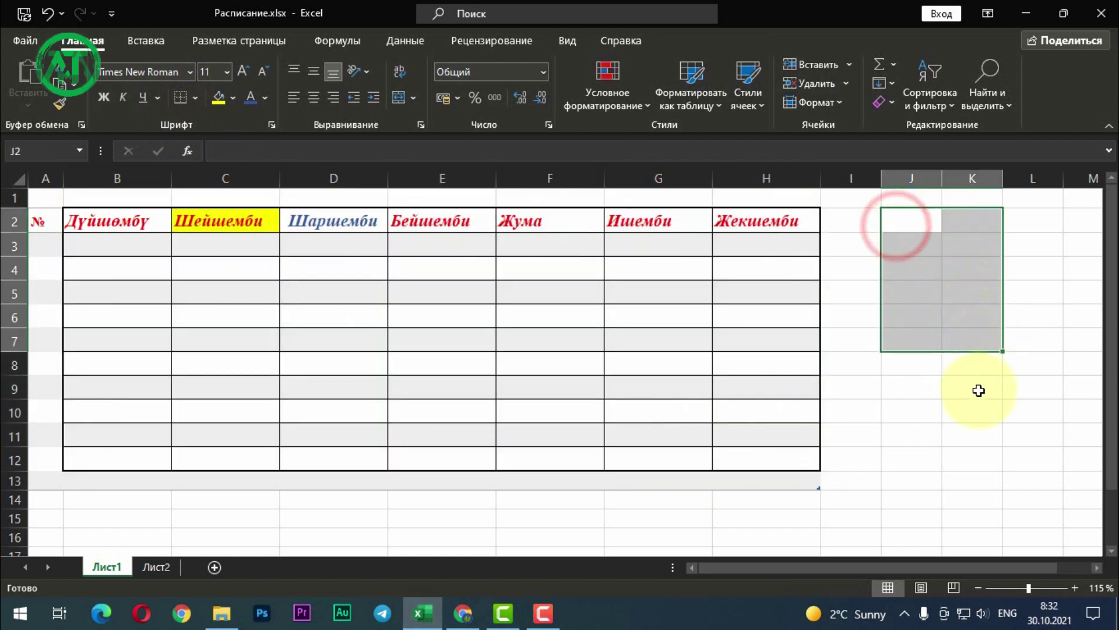
left_click(972, 387)
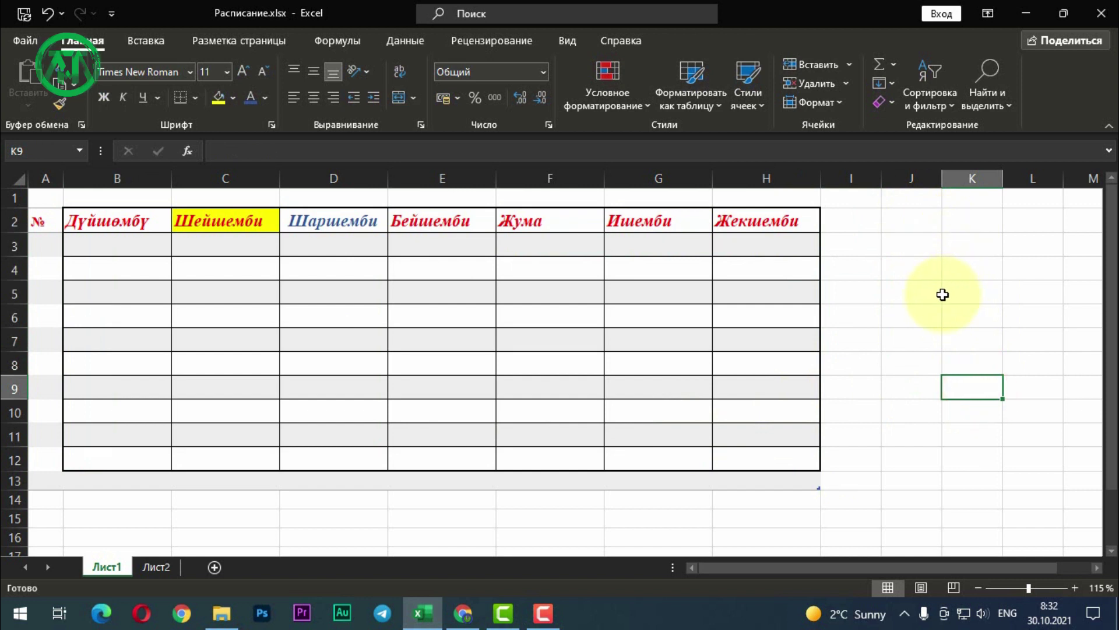
left_click_drag(912, 223, 990, 365)
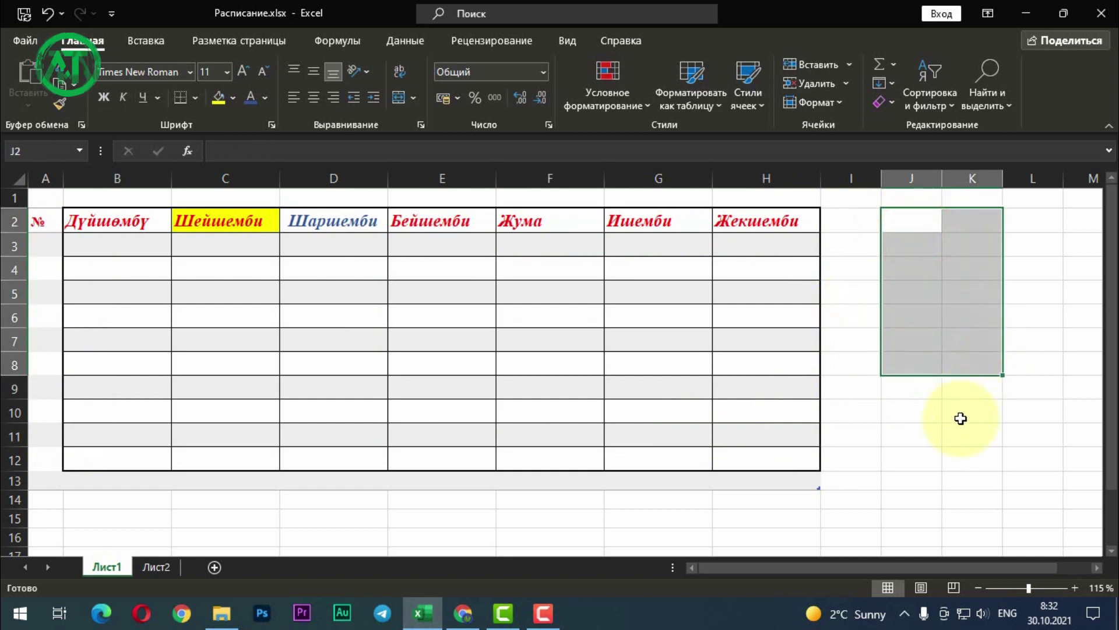
left_click(957, 449)
Apply all borders to the empty range J2:L10 beside the schedule table.
left_click_drag(920, 227, 1015, 417)
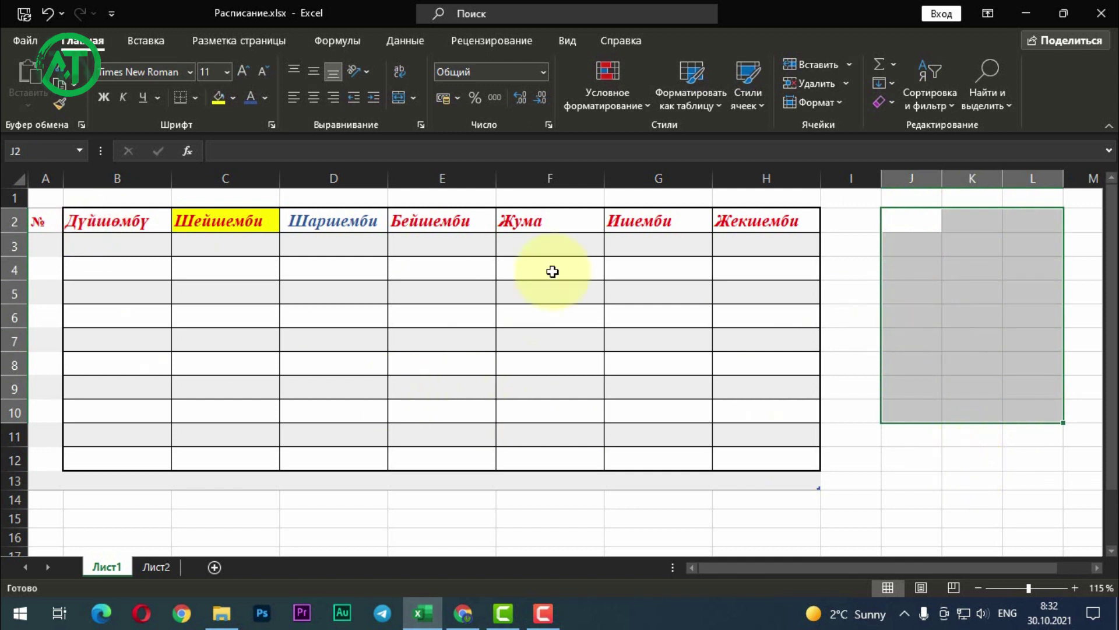
left_click(195, 98)
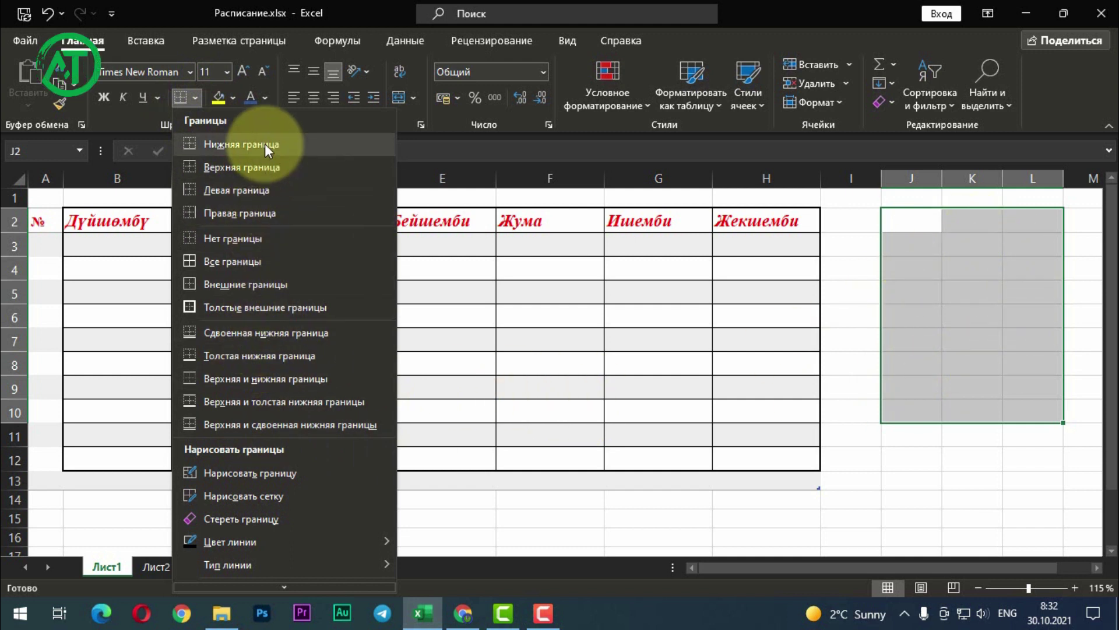
left_click(247, 264)
left_click(956, 438)
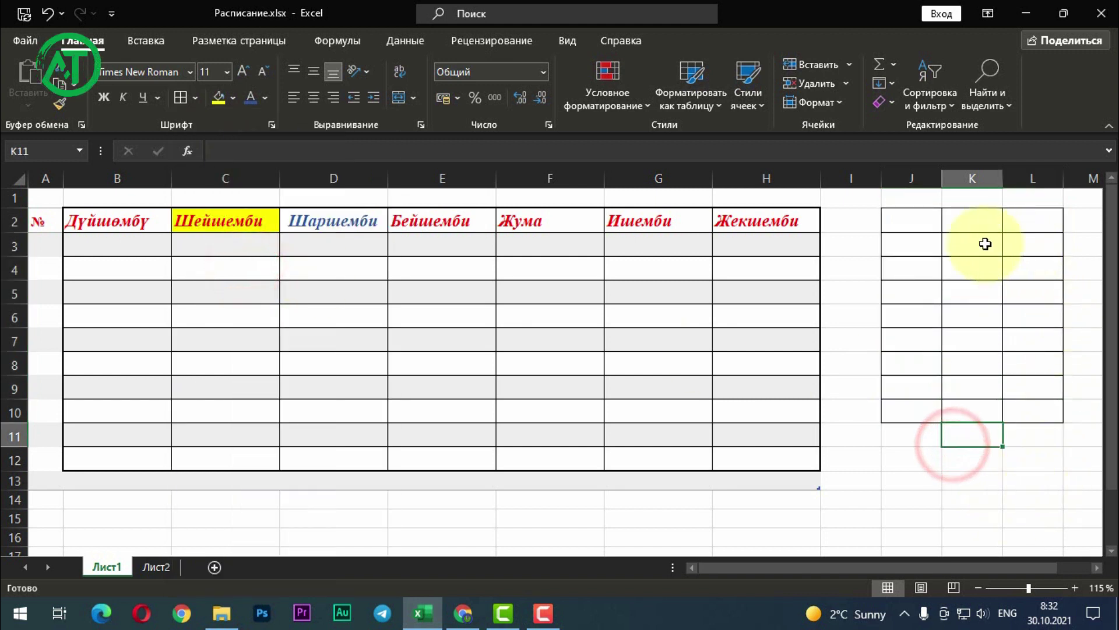
Undo the all-borders formatting on J2:L10.
left_click_drag(892, 224, 967, 332)
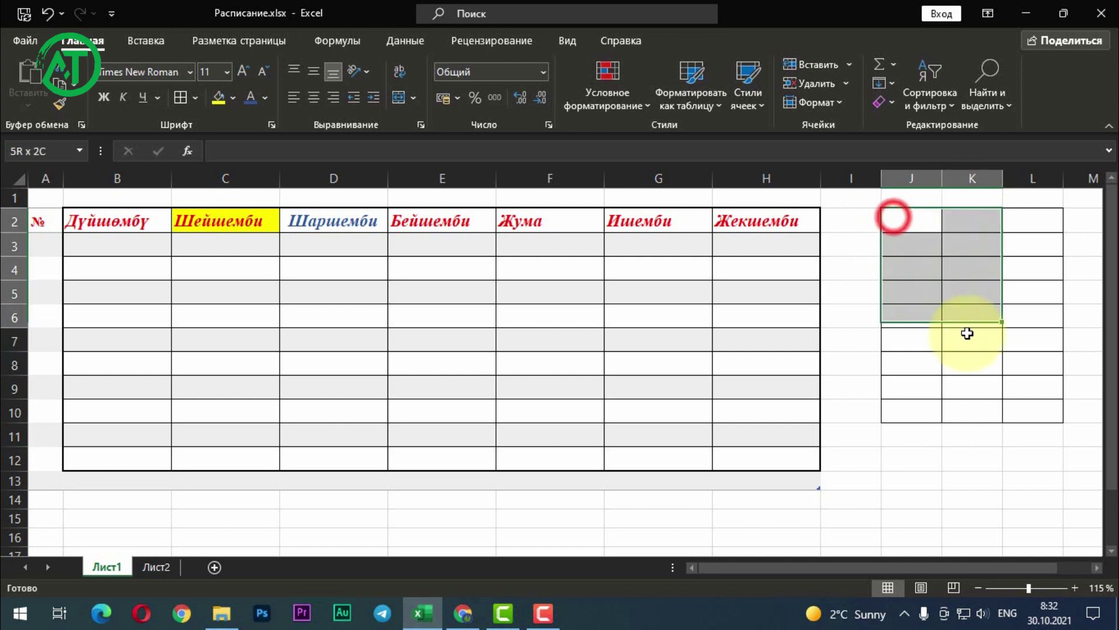
left_click(964, 457)
key("ctrl+z")
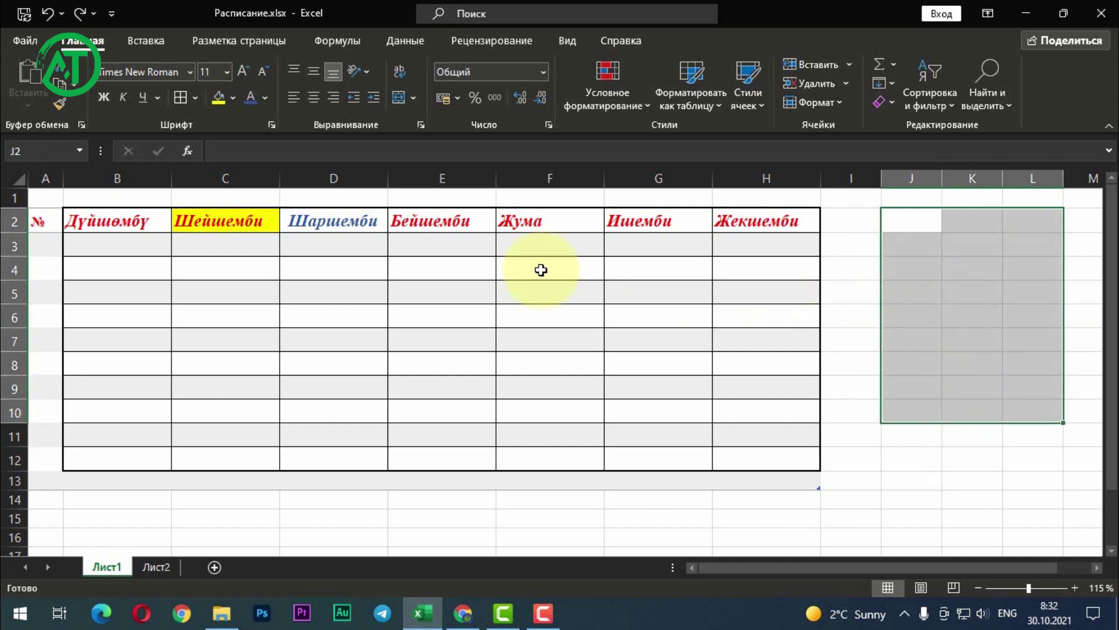
Apply thick outside borders to the range J2:L10.
left_click(197, 96)
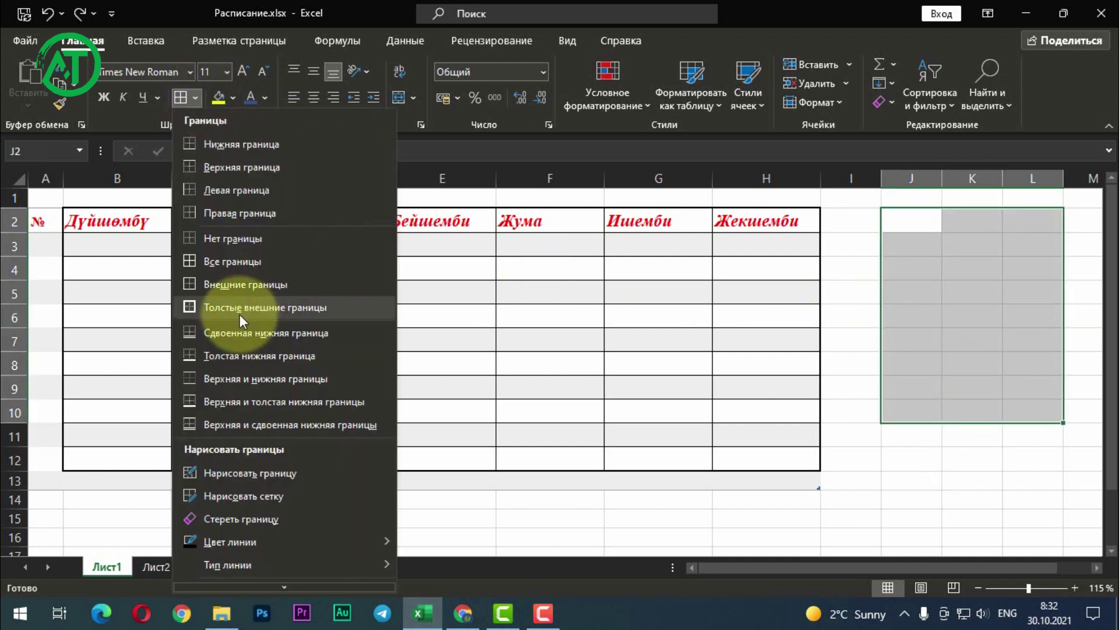
left_click(283, 310)
left_click(932, 439)
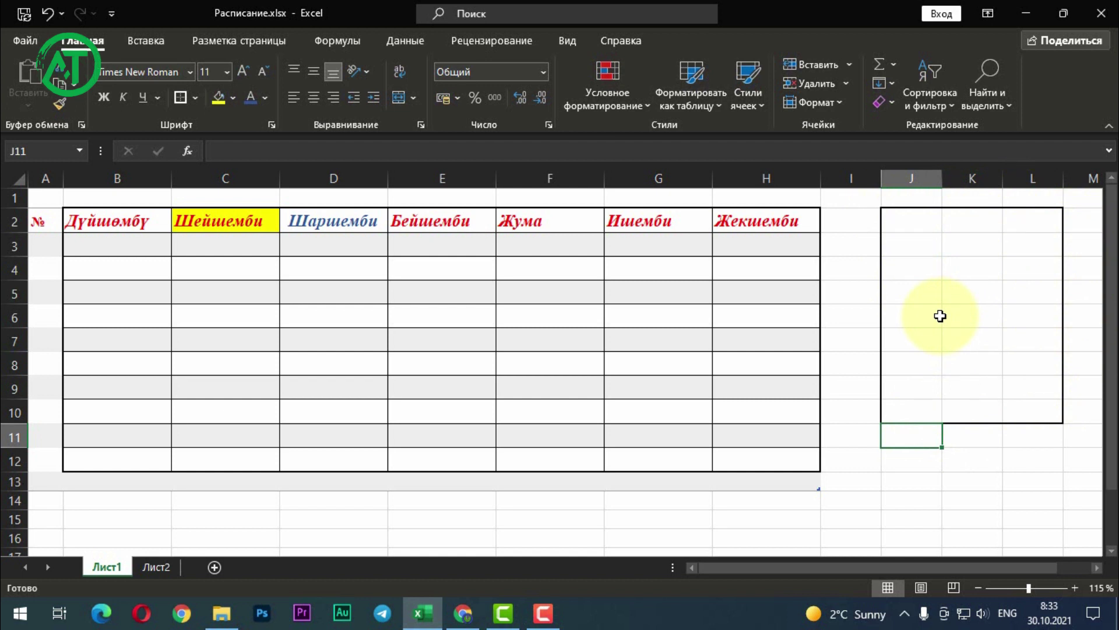
Undo the thick outside border around J2:L10 and look over the available border options.
left_click_drag(912, 220, 1032, 411)
left_click(194, 98)
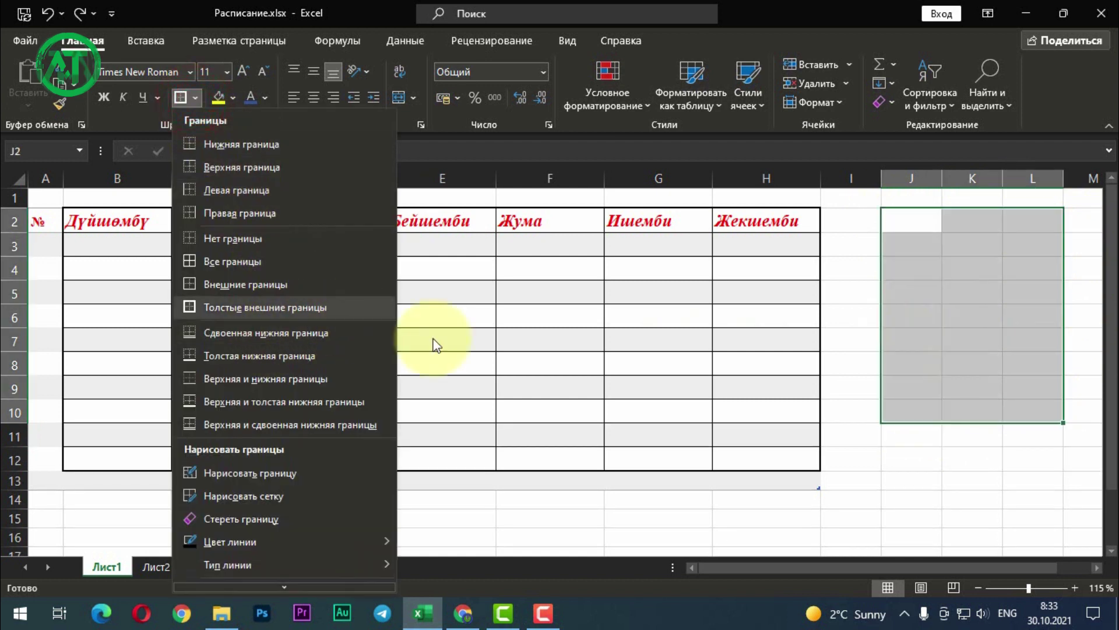
left_click(932, 366)
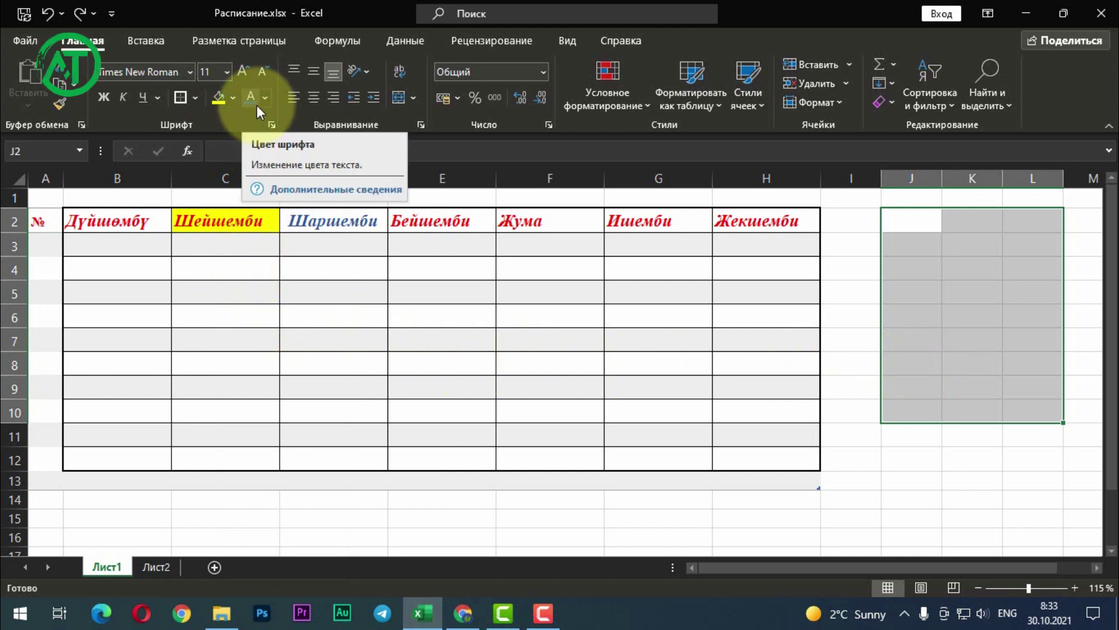
left_click(254, 260)
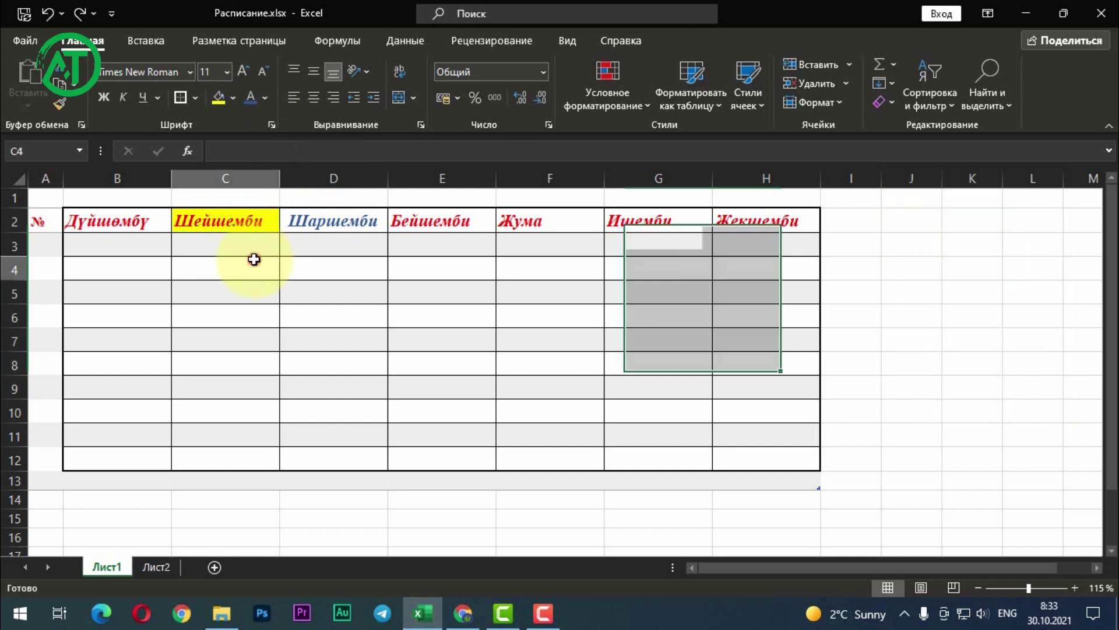
Set the font color of the weekday headings in B2:H2 to blue, Accent 1, 25% darker.
left_click_drag(105, 222, 743, 232)
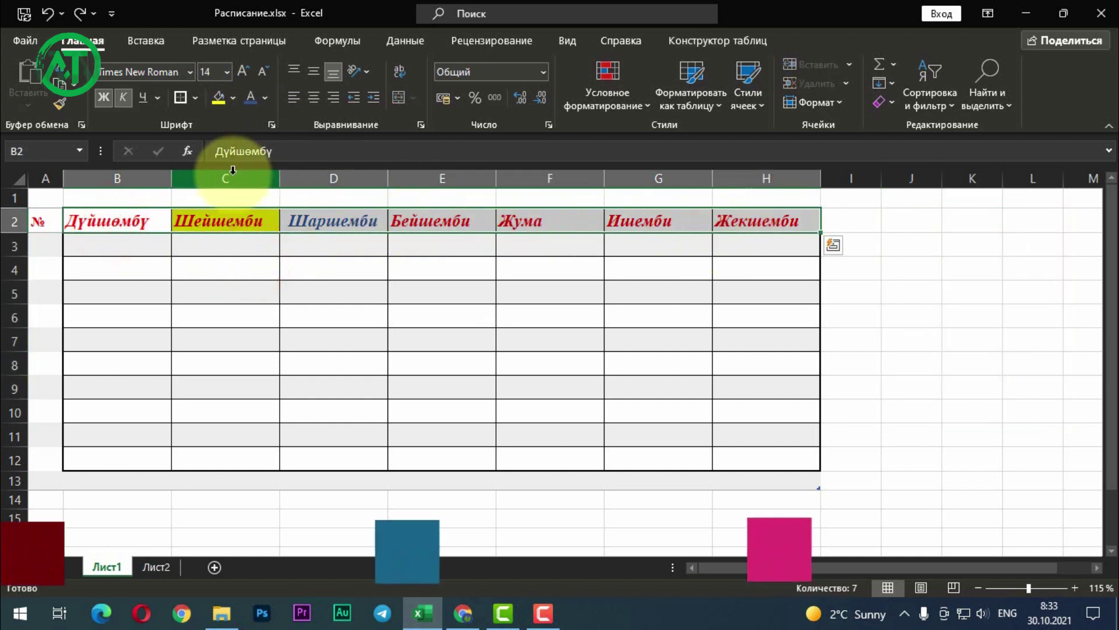
left_click(266, 103)
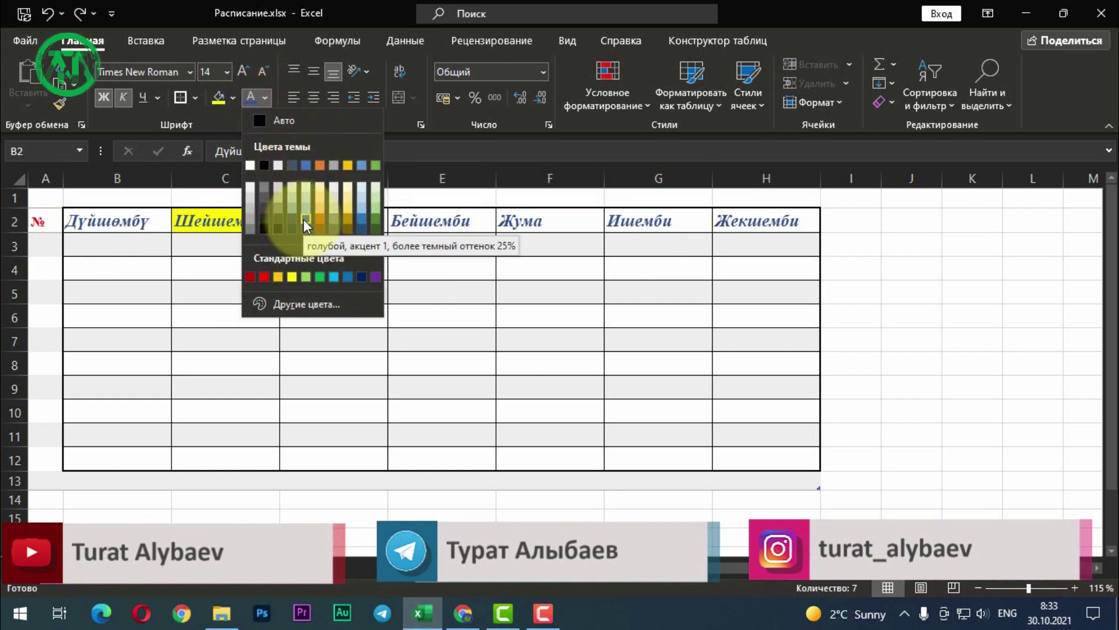
left_click(303, 219)
left_click(293, 312)
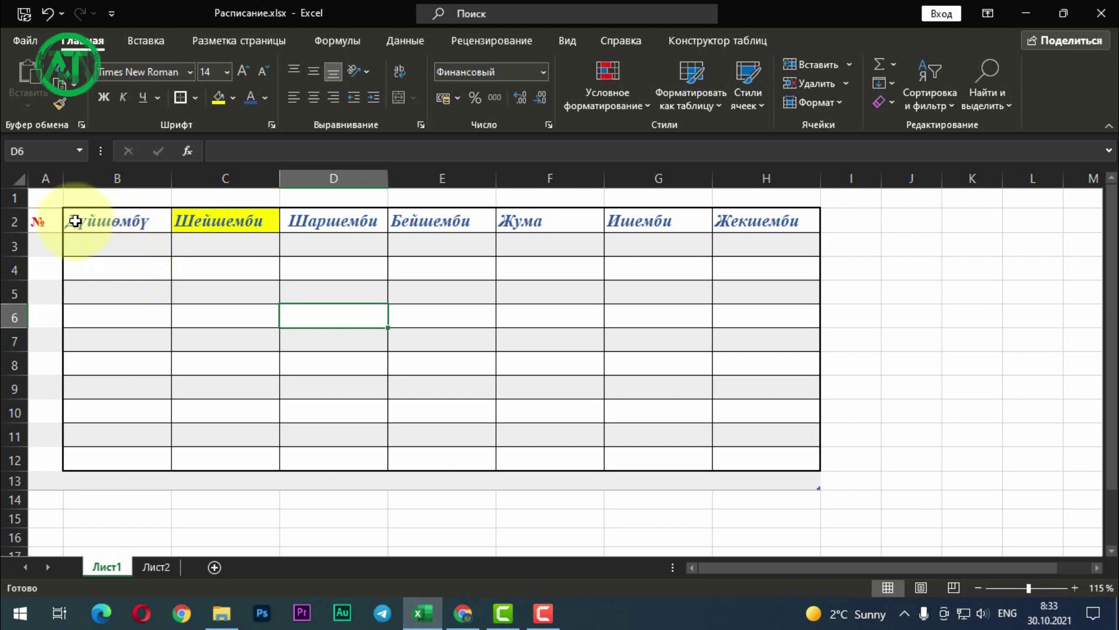
Fill the weekday heading cells B2:H2 with a light gray theme color.
left_click_drag(75, 221, 762, 220)
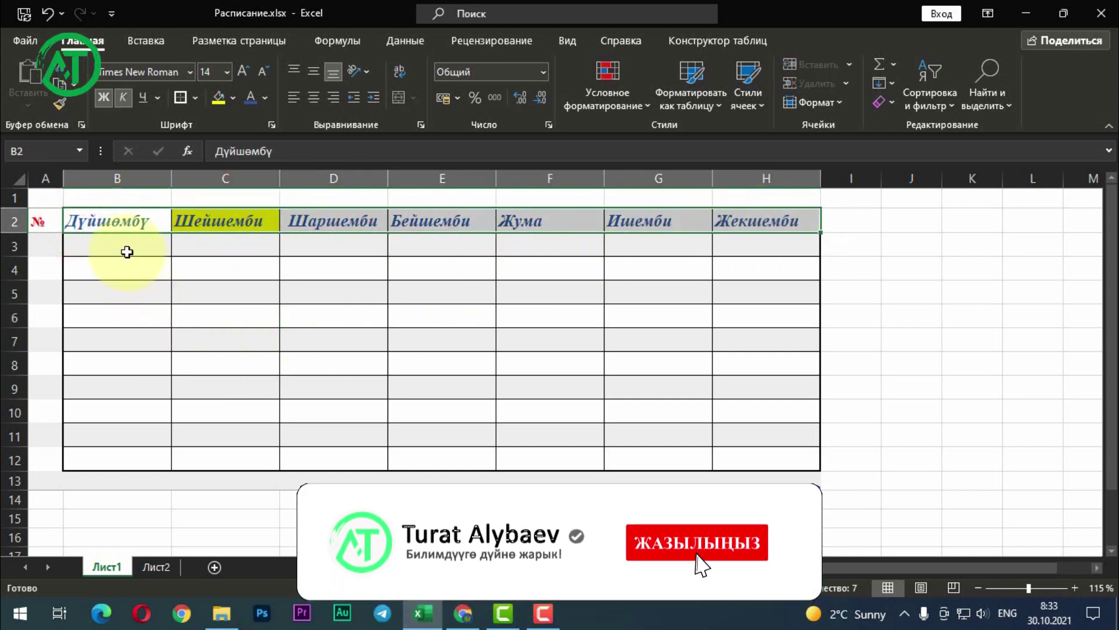
left_click(232, 103)
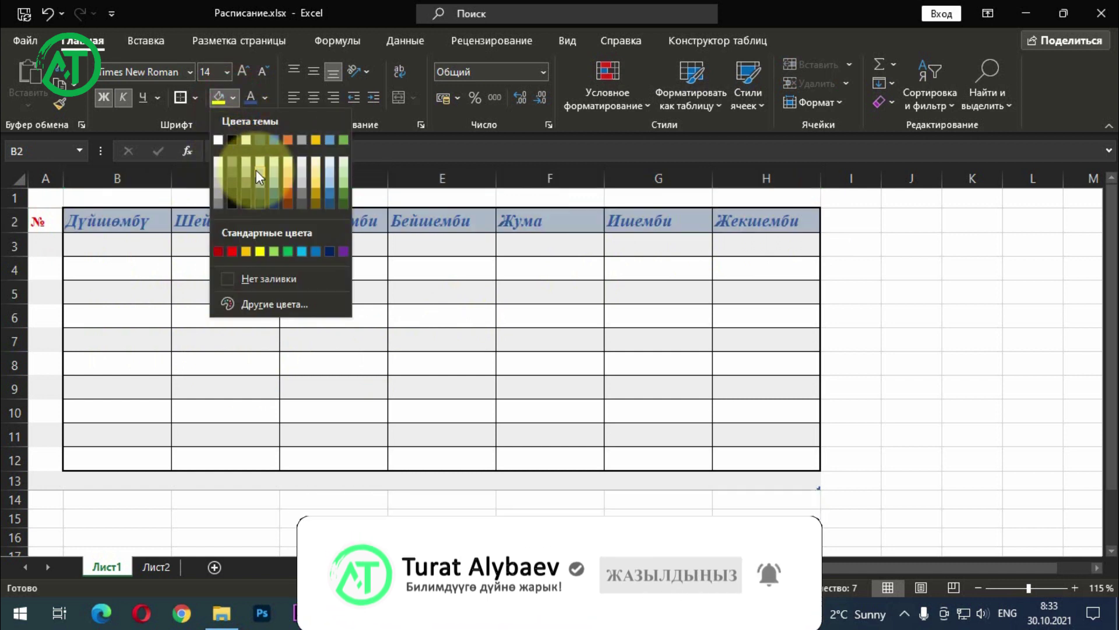
left_click(263, 327)
Fill the weekday heading cells B2:H2 with a light gold theme color.
left_click_drag(116, 222, 750, 220)
left_click(235, 98)
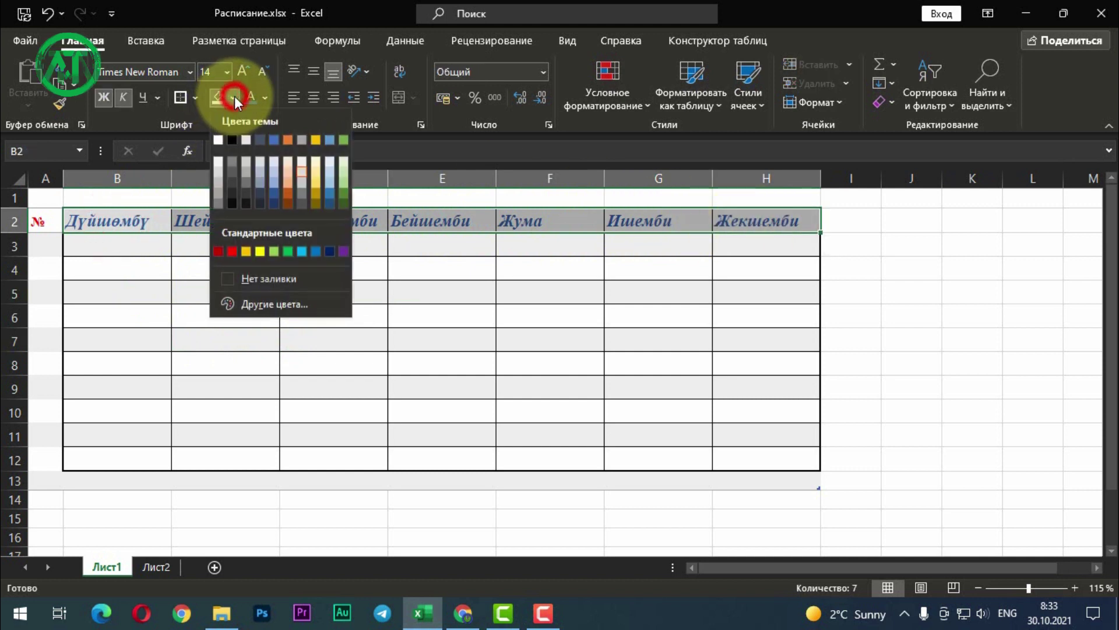
left_click(315, 178)
left_click(207, 262)
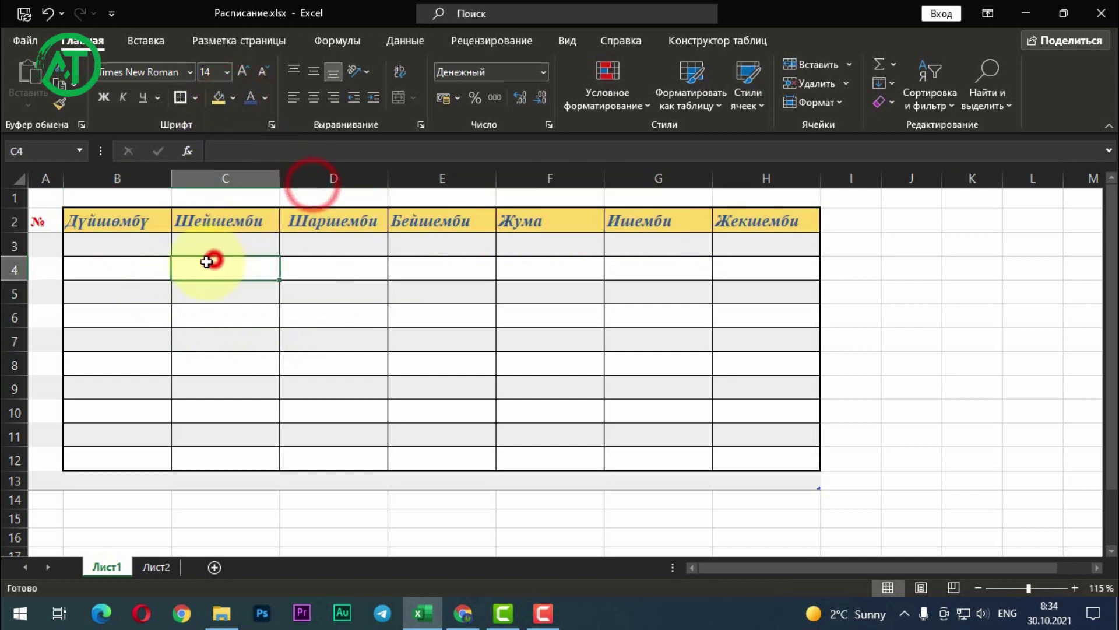
Set the font color of the weekday headings in B2:H2 to standard blue.
left_click_drag(97, 221, 741, 228)
left_click(265, 98)
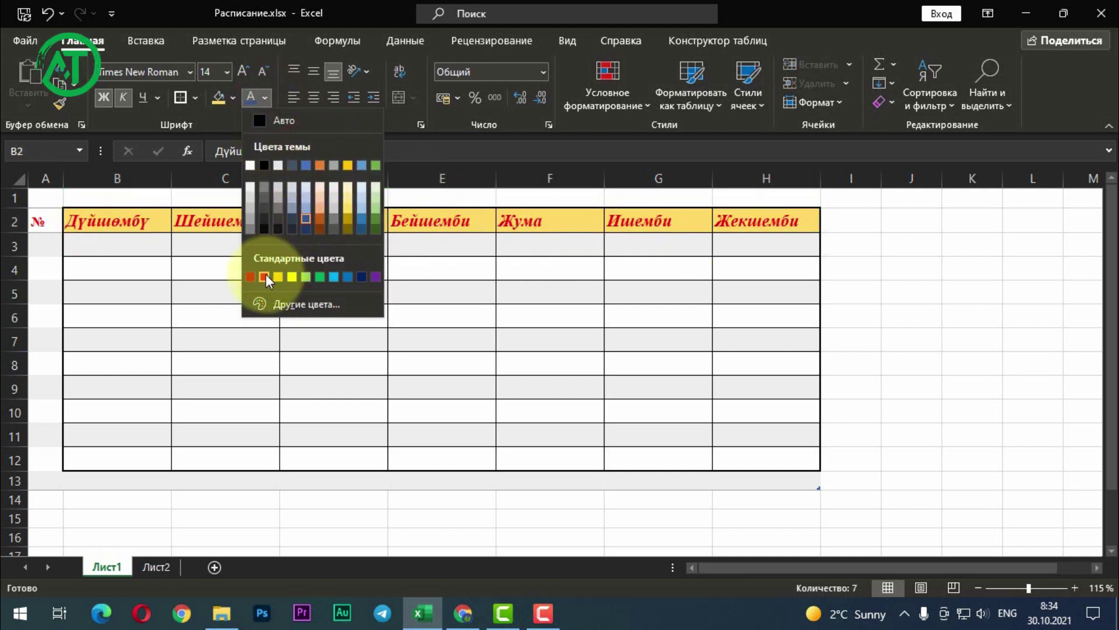
left_click(348, 277)
left_click(243, 245)
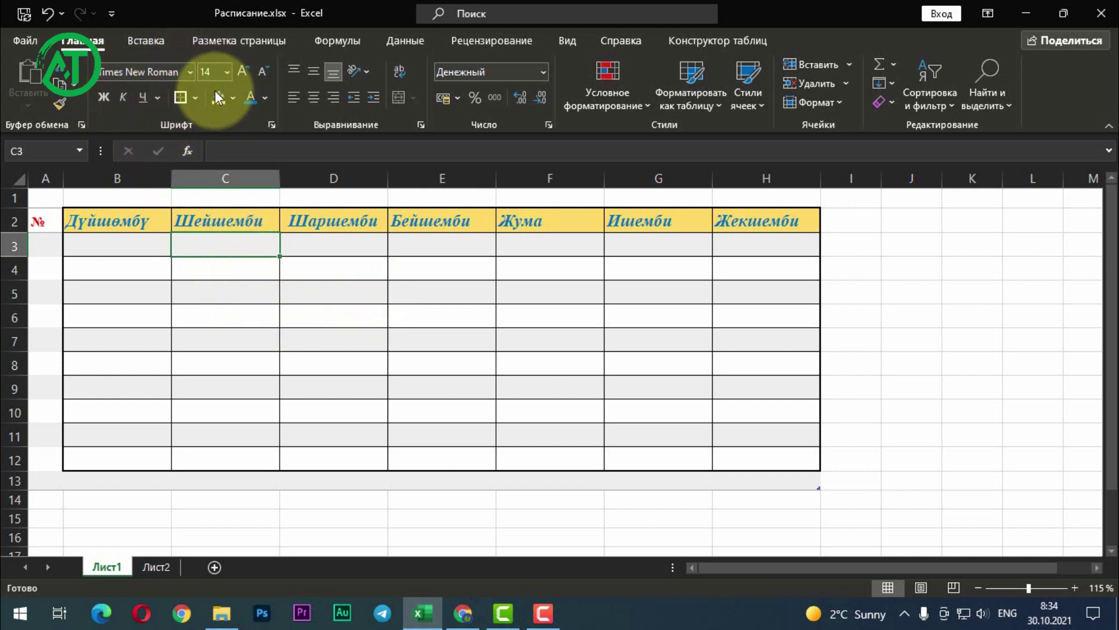
key("Down")
key("Right")
key("Right")
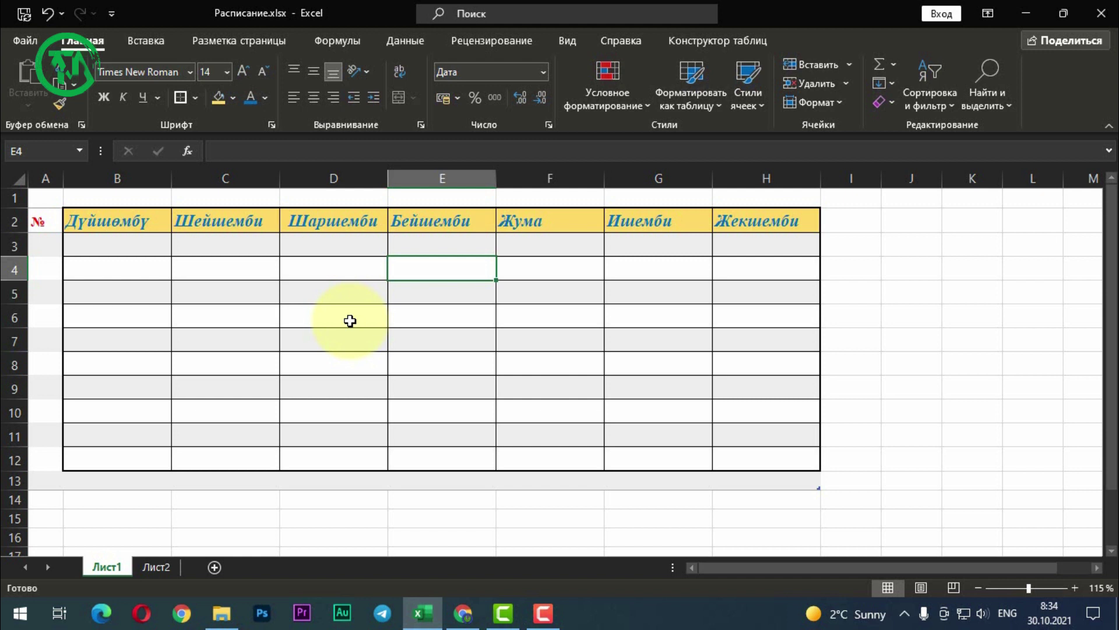